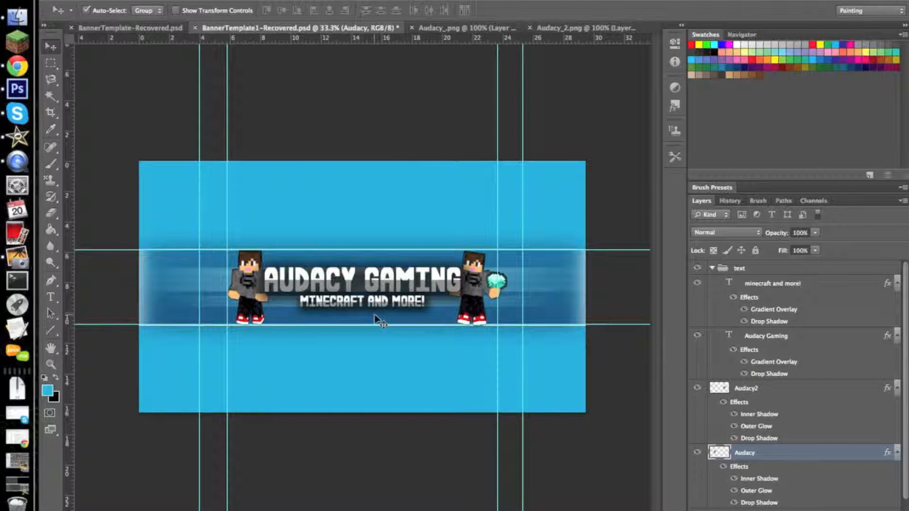
- Compare the blank banner with the finished BannerTemplate1-Recovered.psd example, ending on the BannerTemplate-Recovered.psd document
{"action": "left_click", "coordinate": [156, 29]}
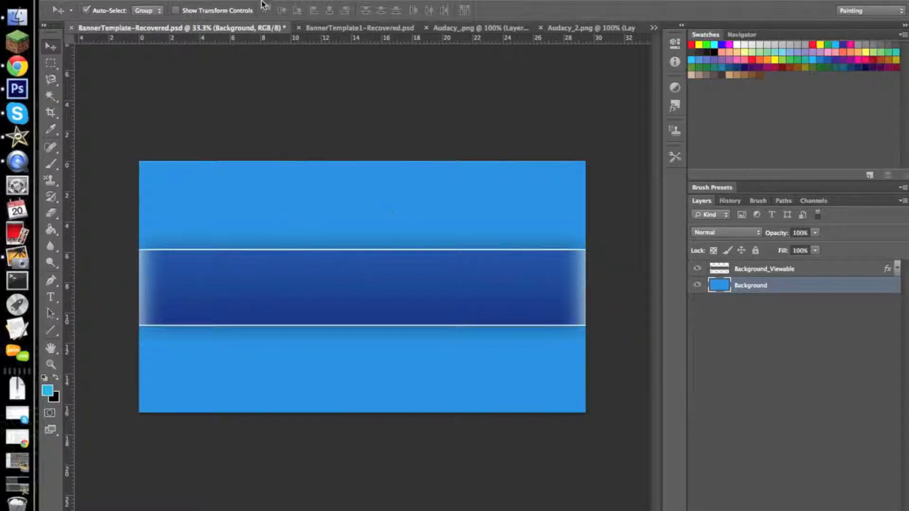
{"action": "left_click", "coordinate": [345, 29]}
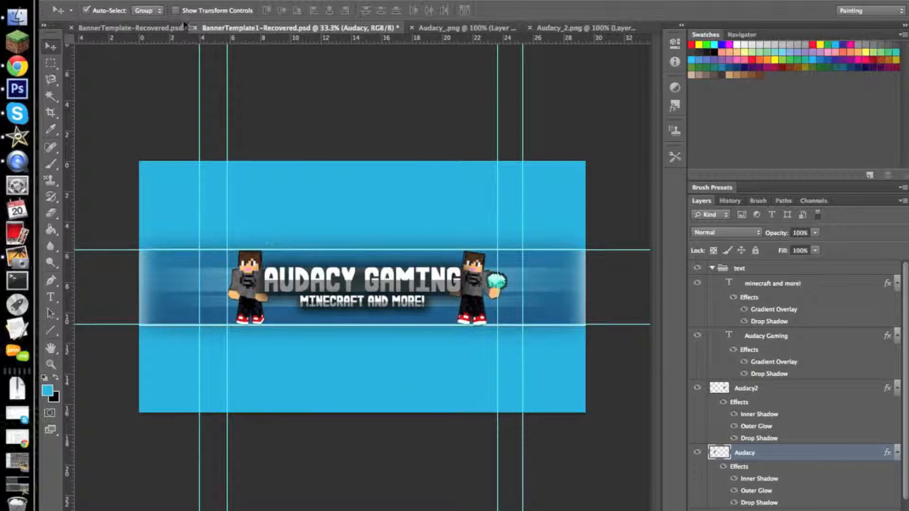
{"action": "left_click", "coordinate": [148, 24]}
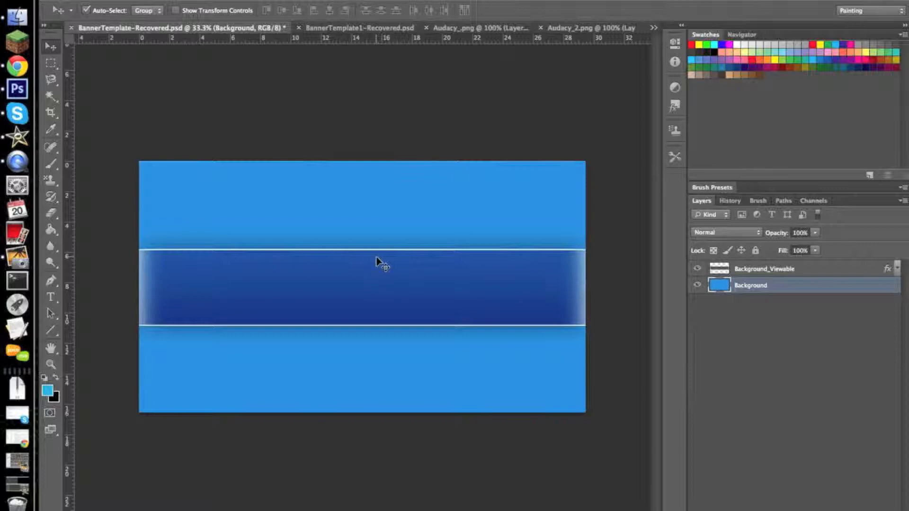
{"action": "key", "text": "ctrl+u"}
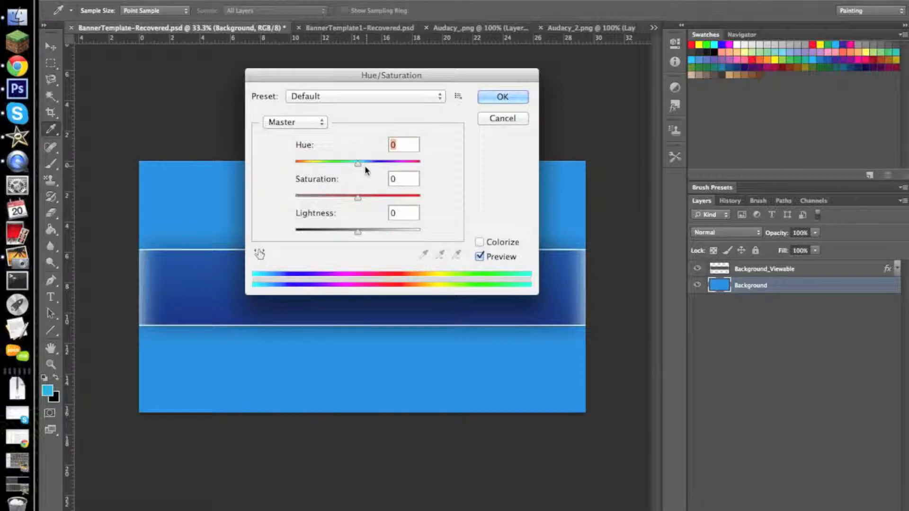
{"action": "mouse_move", "coordinate": [359, 164]}
{"action": "left_mouse_down"}
{"action": "mouse_move", "coordinate": [368, 165]}
{"action": "mouse_move", "coordinate": [326, 165]}
{"action": "mouse_move", "coordinate": [346, 165]}
{"action": "left_mouse_up"}
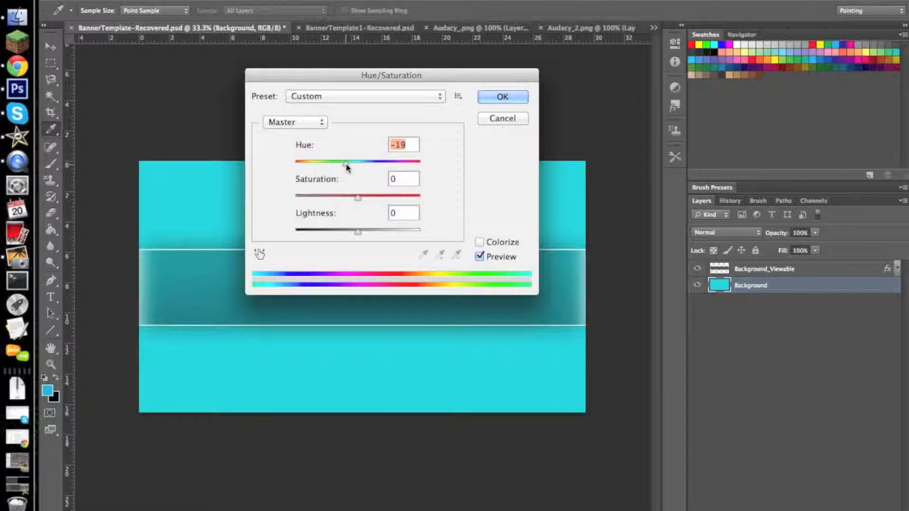
{"action": "left_click", "coordinate": [490, 122]}
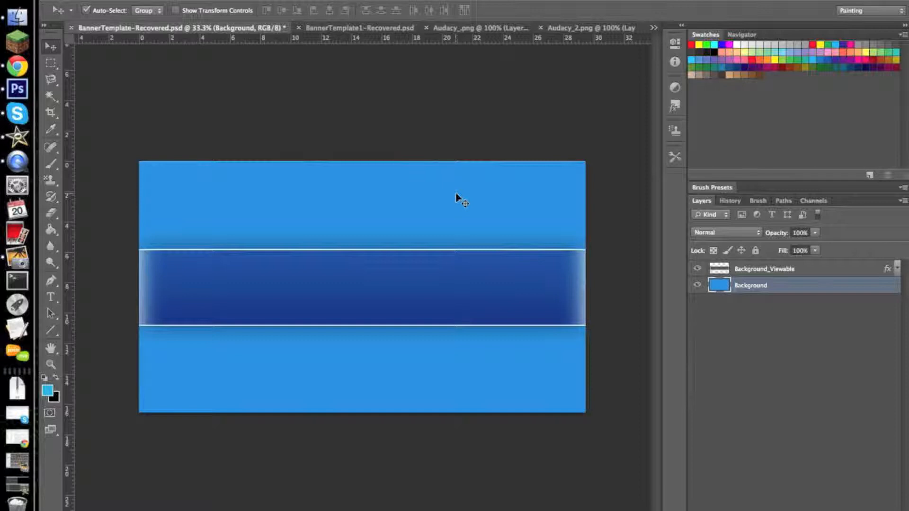
- Show the guides and outline the band between the inner vertical guides with a rectangular selection, clearing the selection again
{"action": "key", "text": "super+semicolon"}
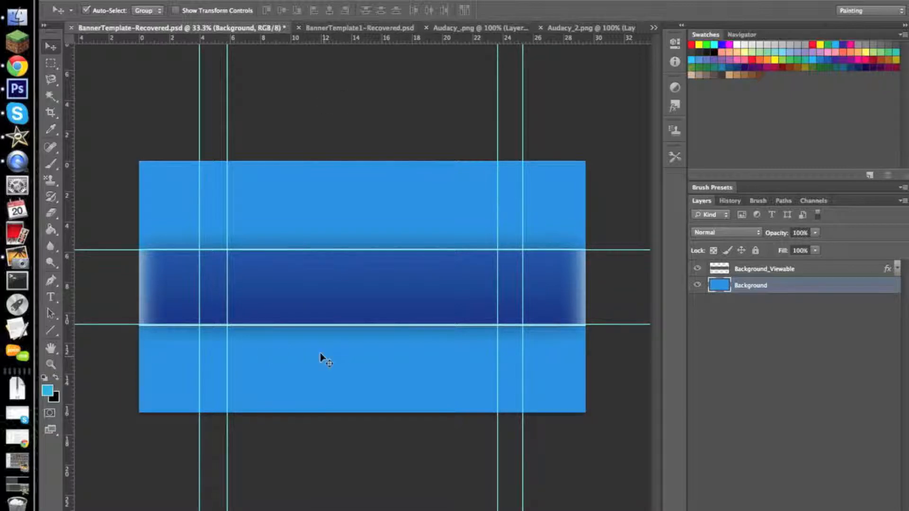
{"action": "left_click", "coordinate": [50, 63]}
{"action": "left_click_drag", "start_coordinate": [228, 250], "coordinate": [495, 324]}
{"action": "left_click", "coordinate": [401, 280]}
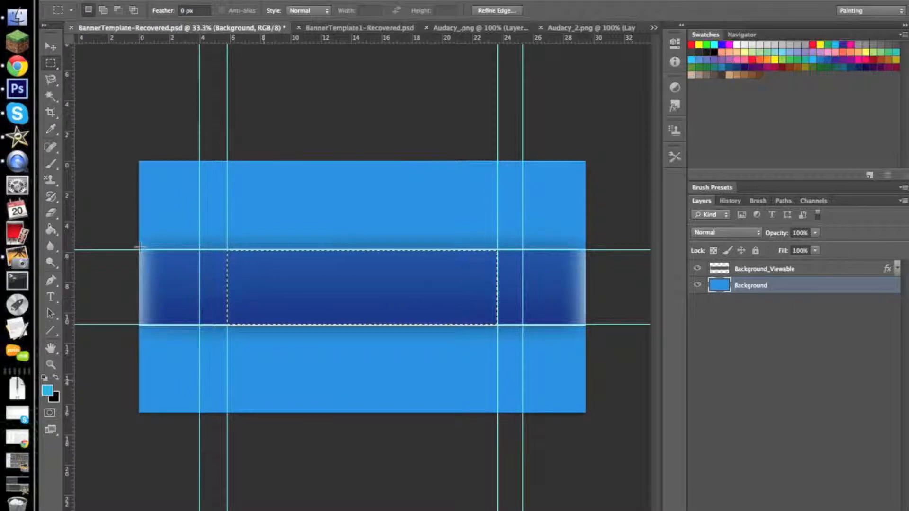
{"action": "left_click", "coordinate": [255, 207]}
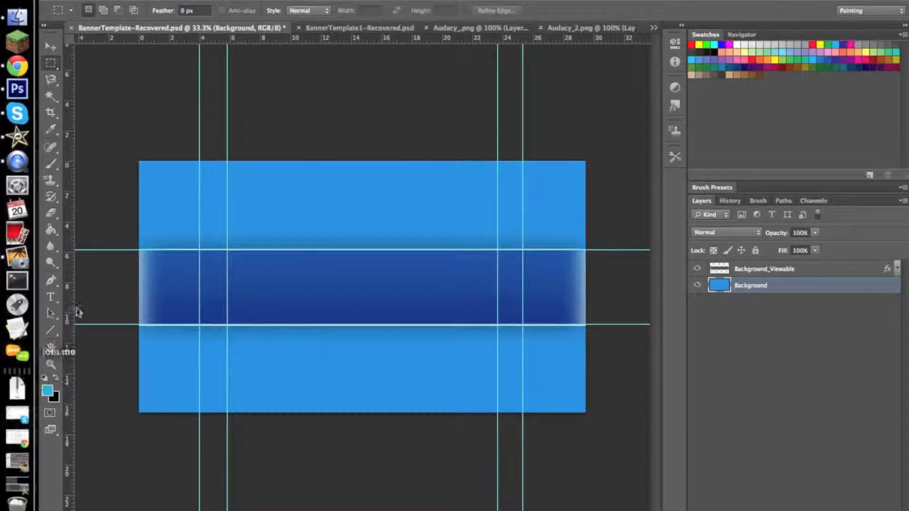
- Add a text layer reading "TEMPLATE" in the dark blue band of the banner
{"action": "left_click", "coordinate": [51, 297]}
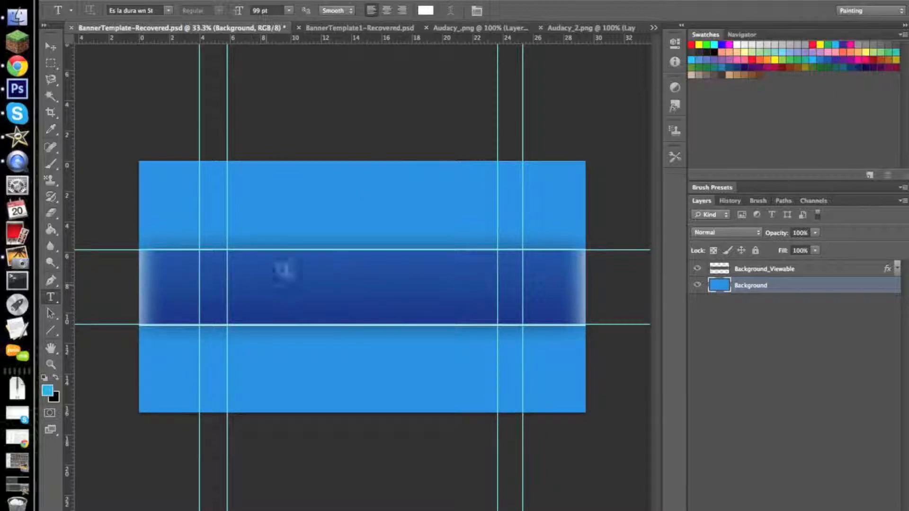
{"action": "left_click", "coordinate": [286, 286]}
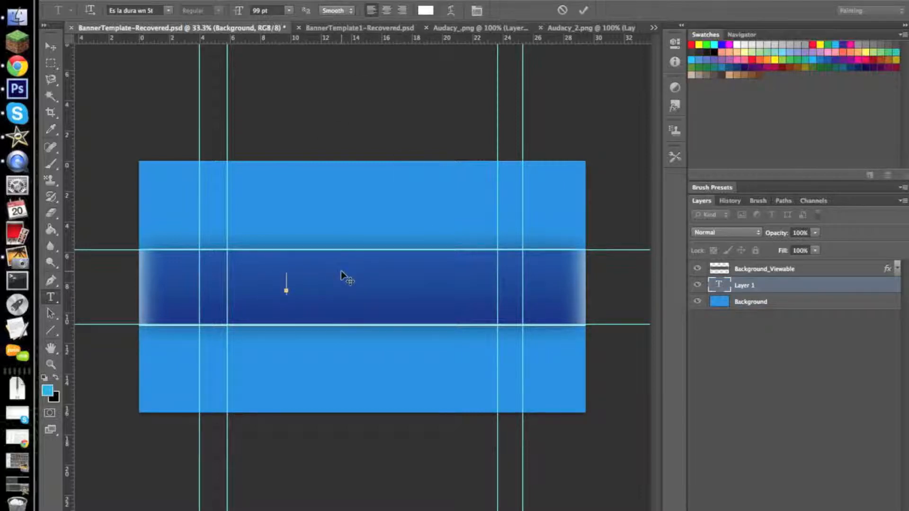
{"action": "type", "text": "AUDACY"}
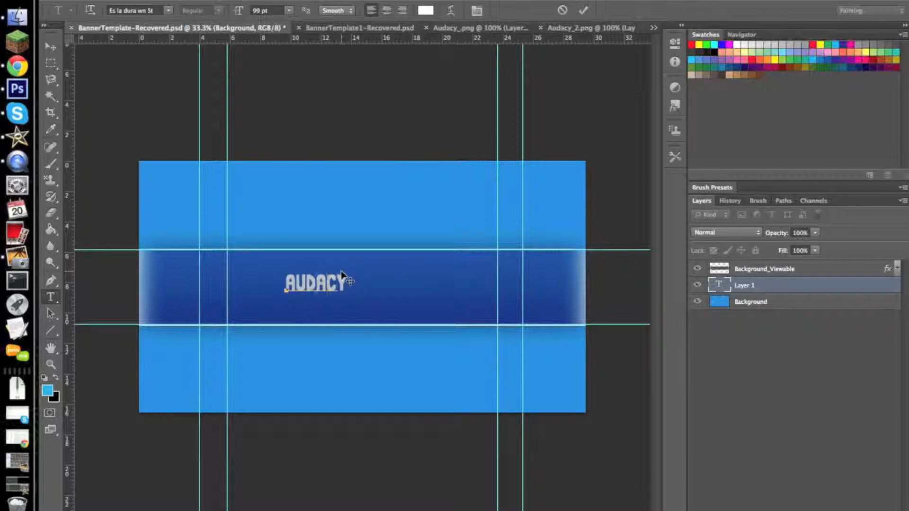
{"action": "key", "text": "BackSpace"}
{"action": "key", "text": "BackSpace"}
{"action": "key", "text": "BackSpace"}
{"action": "key", "text": "BackSpace"}
{"action": "key", "text": "BackSpace"}
{"action": "key", "text": "BackSpace"}
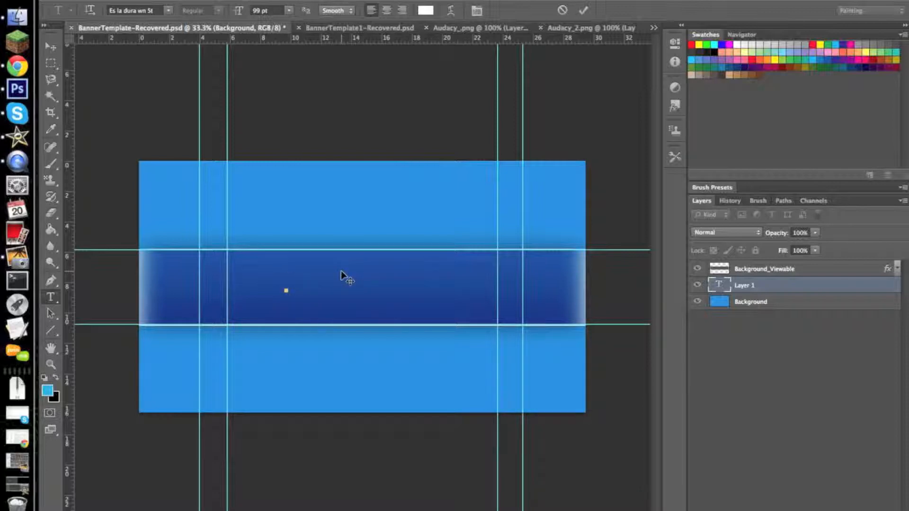
{"action": "type", "text": "TEMPLASTE"}
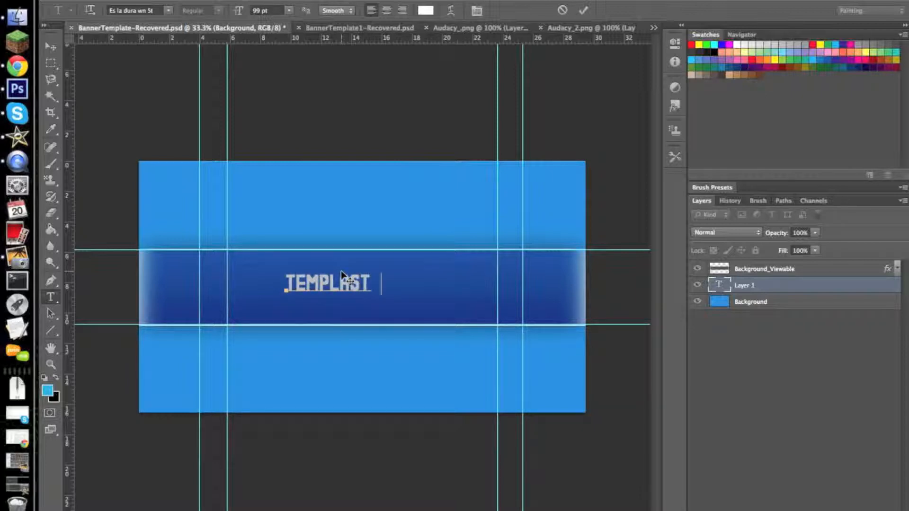
{"action": "key", "text": "BackSpace"}
{"action": "key", "text": "BackSpace"}
{"action": "key", "text": "BackSpace"}
{"action": "key", "text": "BackSpace"}
{"action": "type", "text": "AR"}
{"action": "type", "text": "E"}
- Bring the Template text layer above Background_Viewable and move the text to about the middle of the band
{"action": "left_click", "coordinate": [52, 48]}
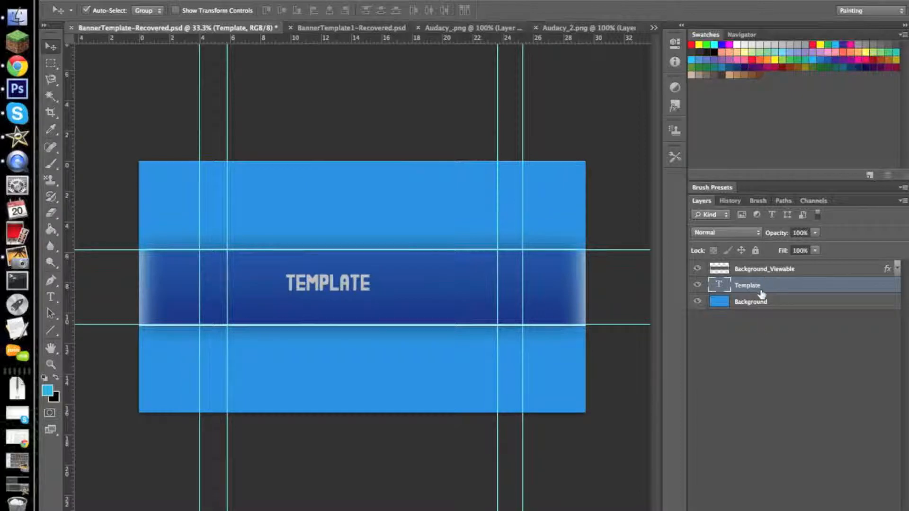
{"action": "left_click_drag", "start_coordinate": [782, 284], "coordinate": [780, 263]}
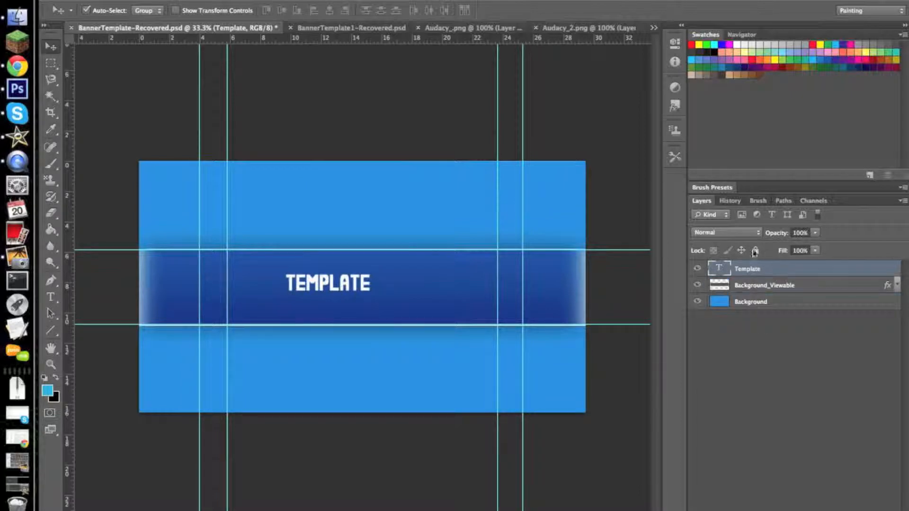
{"action": "left_click_drag", "start_coordinate": [334, 283], "coordinate": [362, 278]}
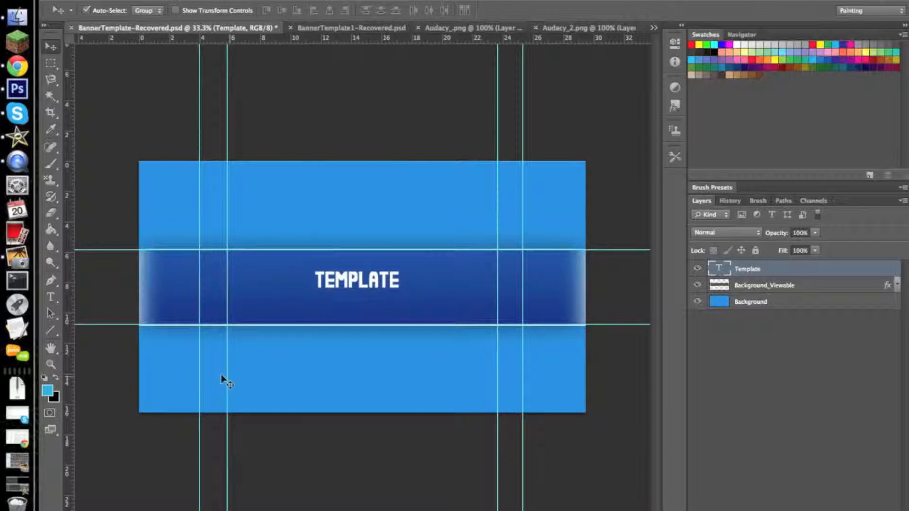
- Select the TEMPLATE text and set its font size to 211 pt
{"action": "left_click", "coordinate": [50, 297]}
{"action": "left_click_drag", "start_coordinate": [401, 276], "coordinate": [292, 267]}
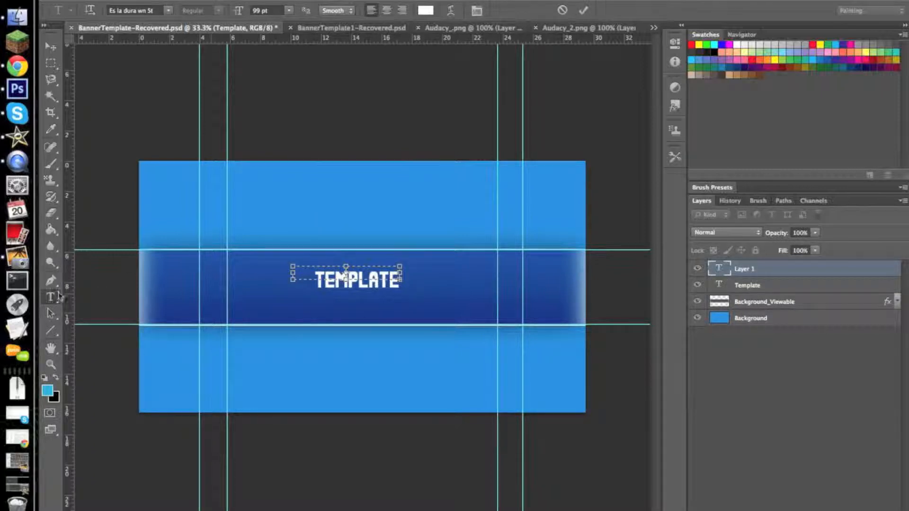
{"action": "left_click", "coordinate": [727, 200]}
{"action": "left_click", "coordinate": [783, 471]}
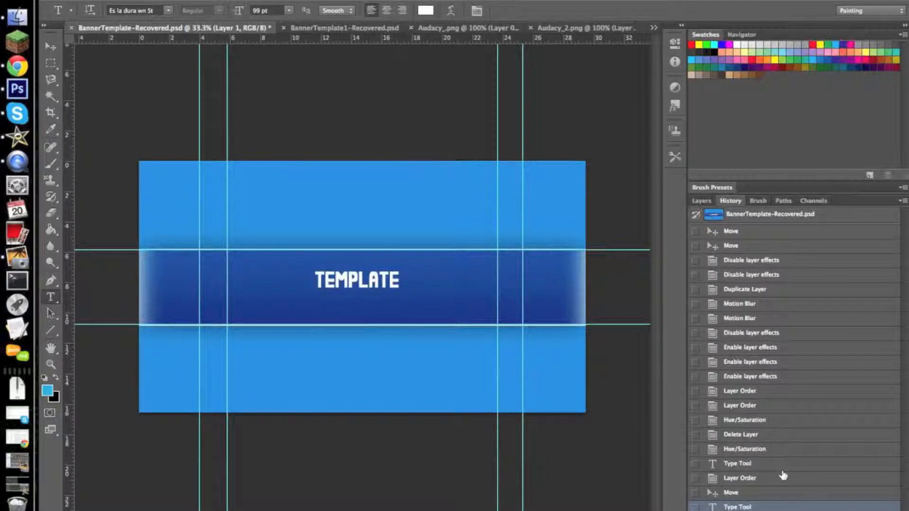
{"action": "left_click", "coordinate": [701, 200]}
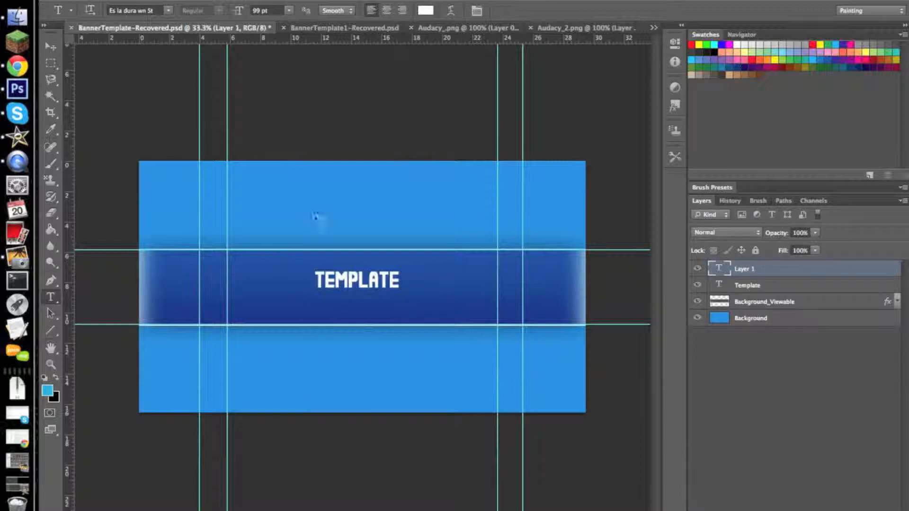
{"action": "left_click", "coordinate": [402, 278]}
{"action": "double_click", "coordinate": [403, 279]}
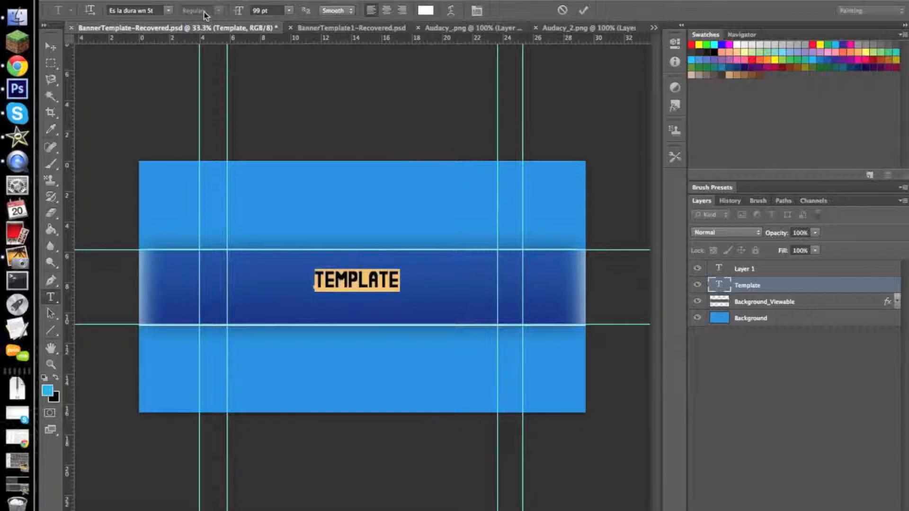
{"action": "left_click_drag", "start_coordinate": [241, 16], "coordinate": [313, 17]}
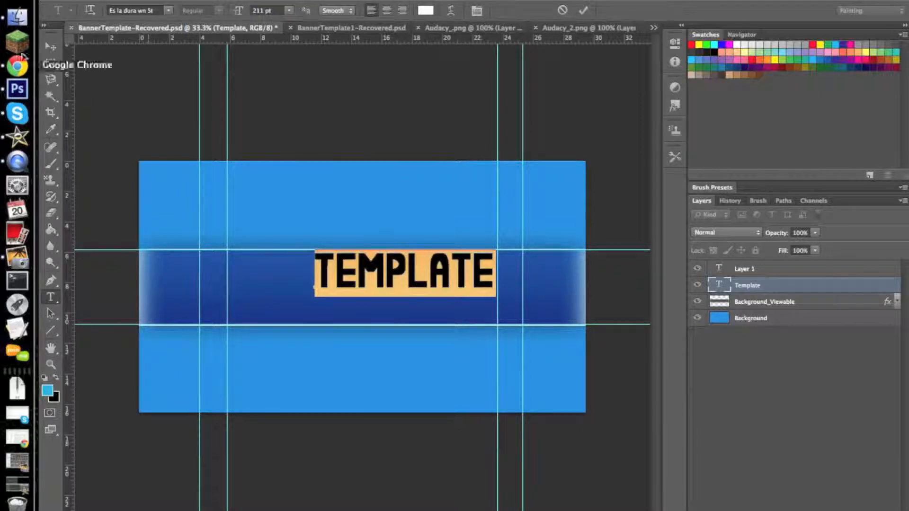
- Move the enlarged TEMPLATE text back to the middle of the dark blue band
{"action": "left_click", "coordinate": [50, 47]}
{"action": "left_click", "coordinate": [388, 294]}
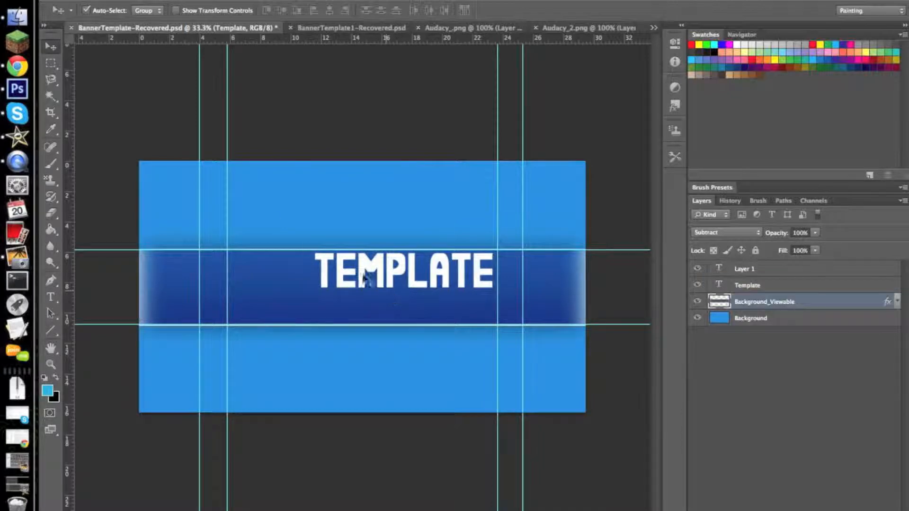
{"action": "left_click_drag", "start_coordinate": [349, 274], "coordinate": [322, 274]}
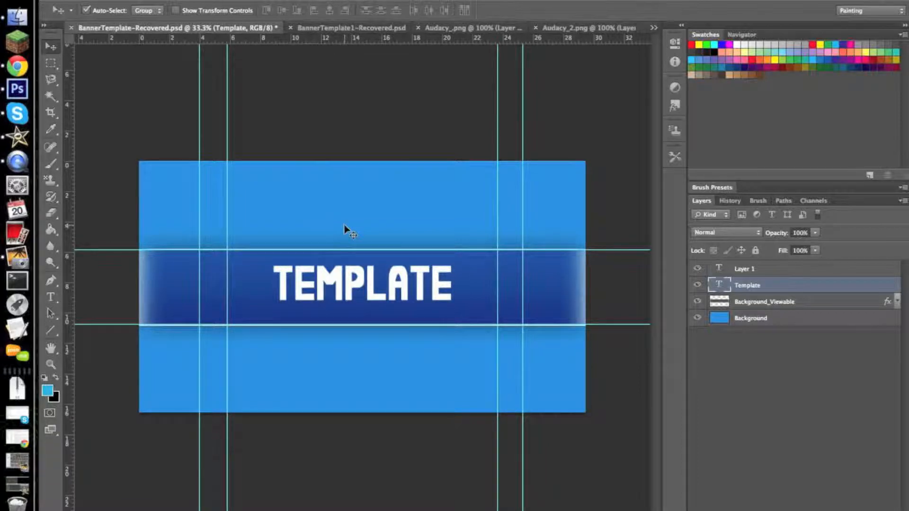
- Align the TEMPLATE text to the canvas's vertical center, shift it slightly upward, and clear the selection
{"action": "key", "text": "ctrl+a"}
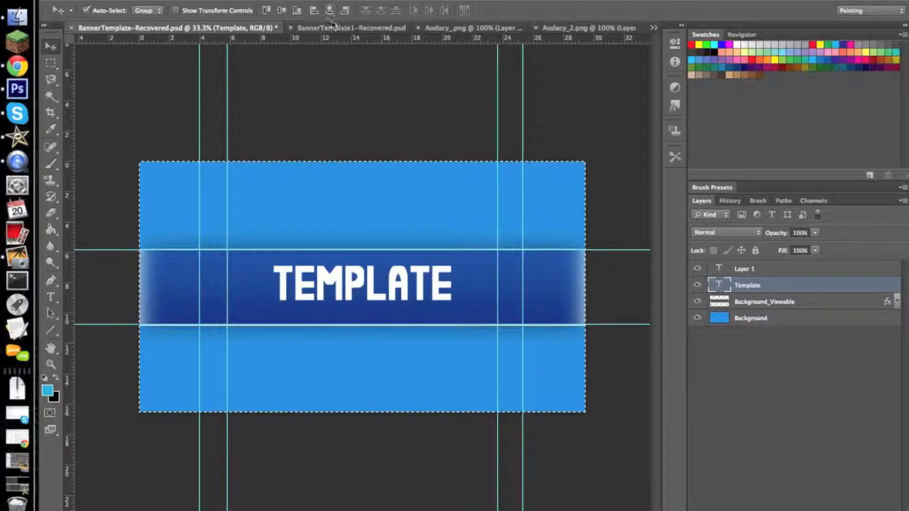
{"action": "left_click", "coordinate": [283, 11]}
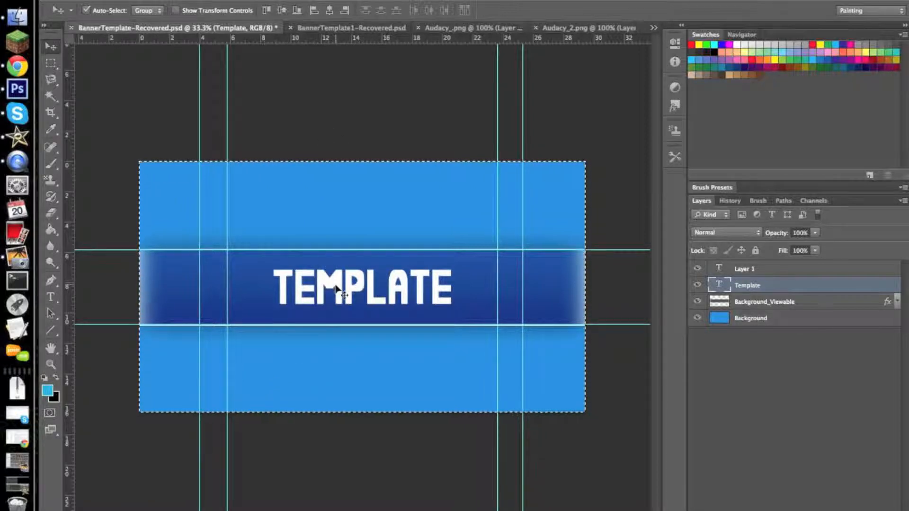
{"action": "left_click_drag", "start_coordinate": [341, 281], "coordinate": [338, 273]}
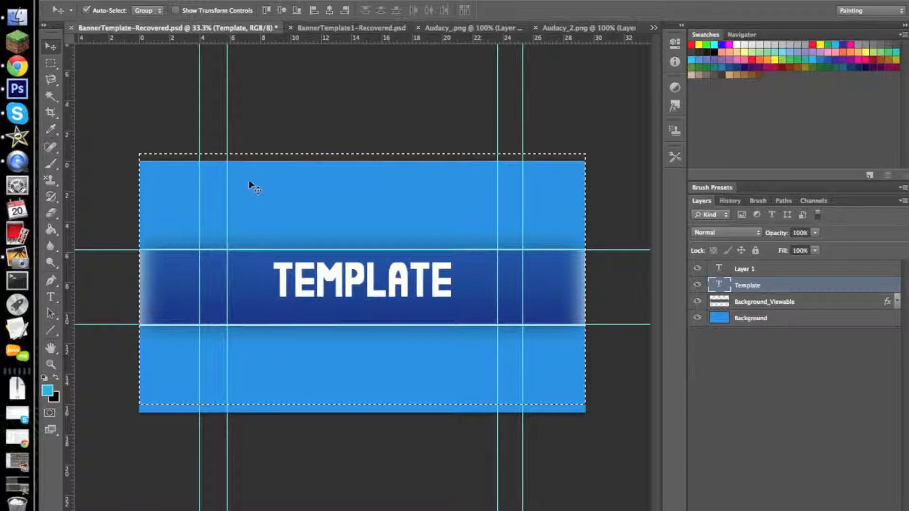
{"action": "key", "text": "super+d"}
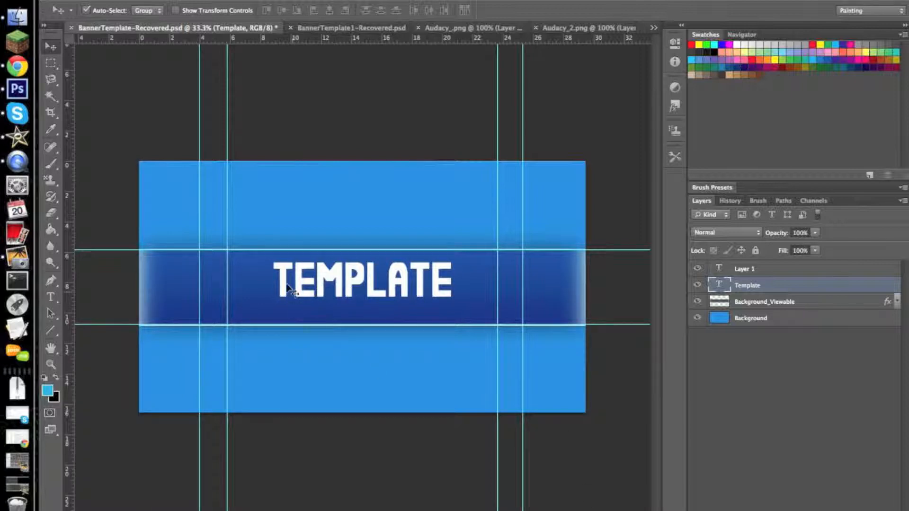
- Add a second text layer reading "SUBTEXT" over the lower part of the dark blue band
{"action": "left_click", "coordinate": [51, 298]}
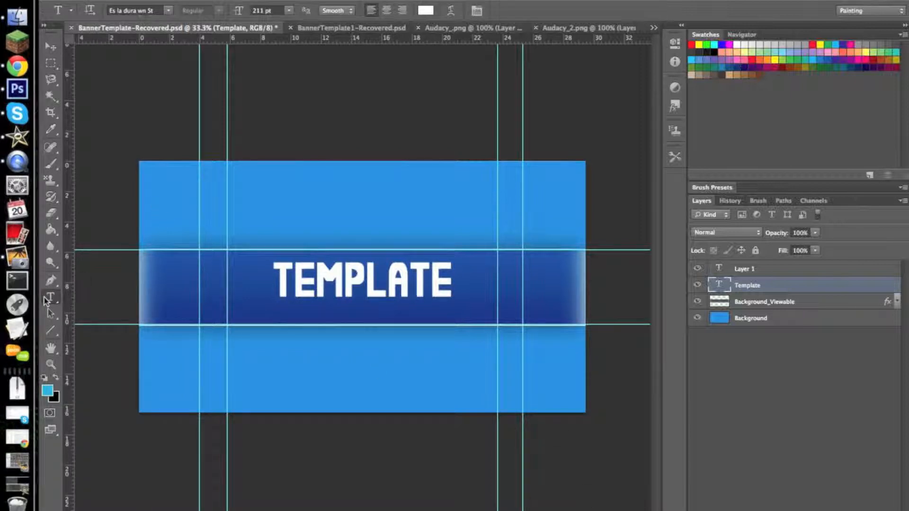
{"action": "left_click", "coordinate": [299, 309]}
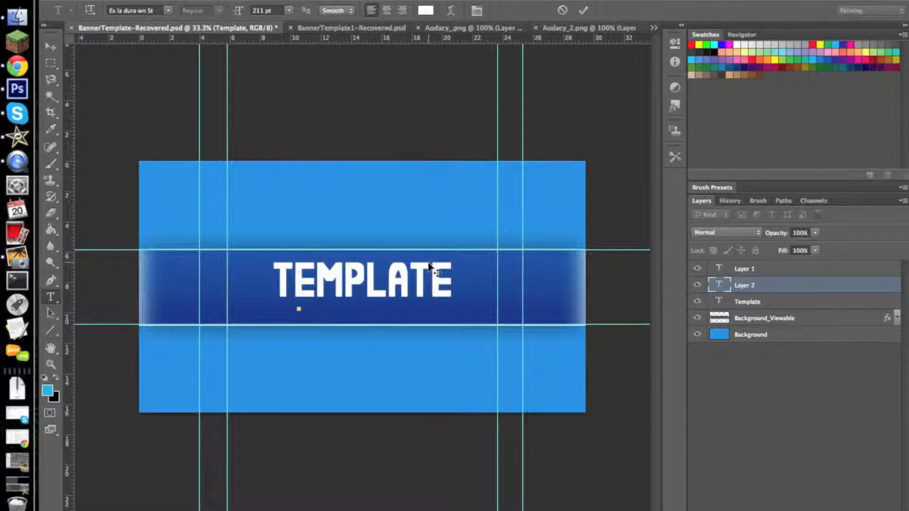
{"action": "type", "text": "50"}
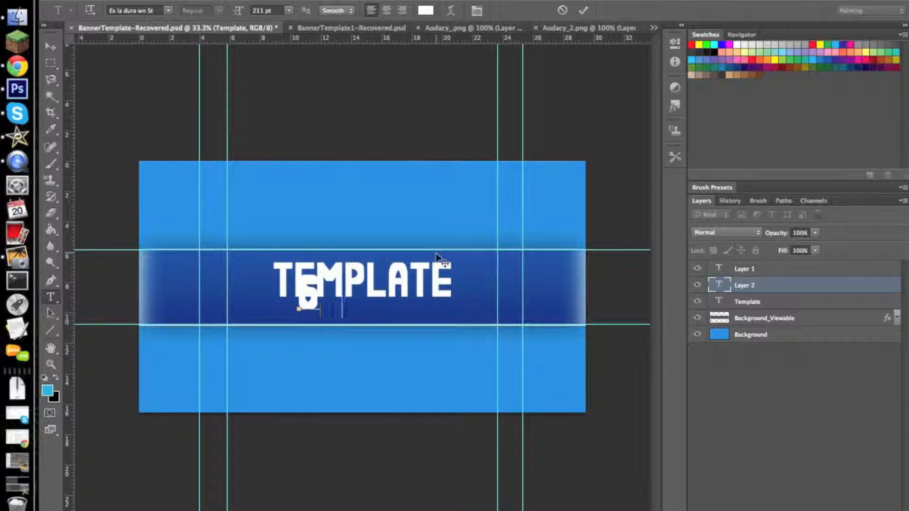
{"action": "type", "text": "BTE"}
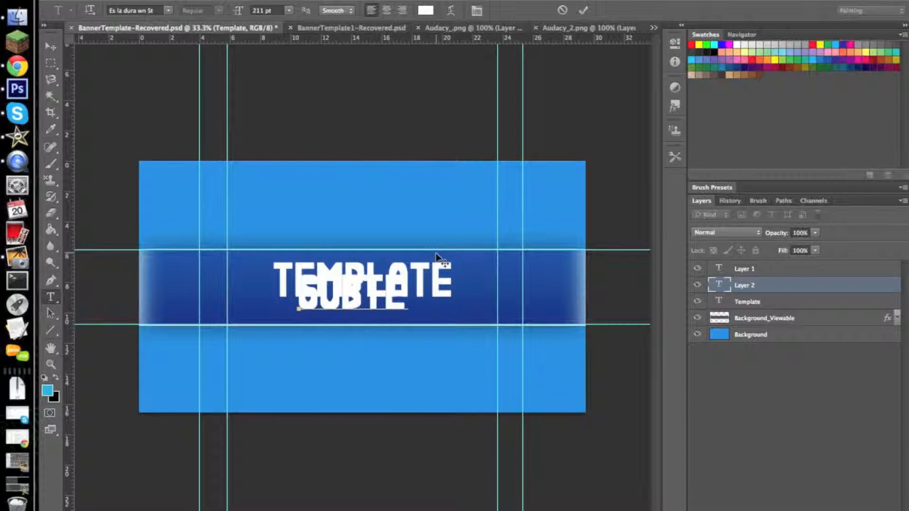
{"action": "type", "text": "XT"}
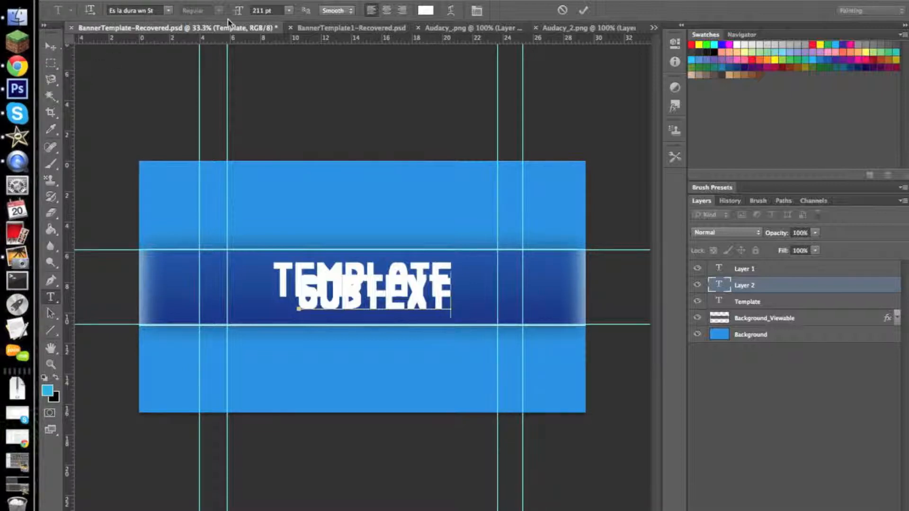
- Set the SUBTEXT text's font size to 99 pt and commit the edit
{"action": "left_click_drag", "start_coordinate": [448, 303], "coordinate": [303, 296]}
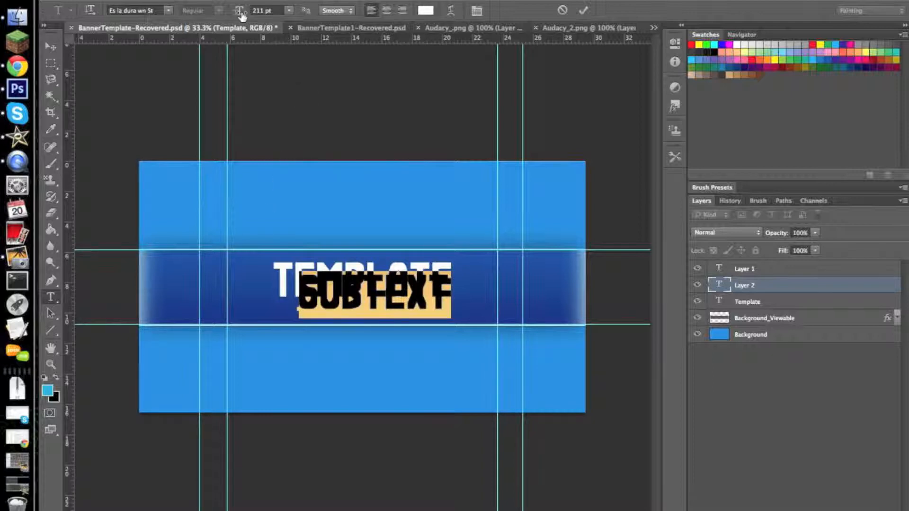
{"action": "left_click_drag", "start_coordinate": [241, 16], "coordinate": [171, 14]}
{"action": "left_click", "coordinate": [51, 46]}
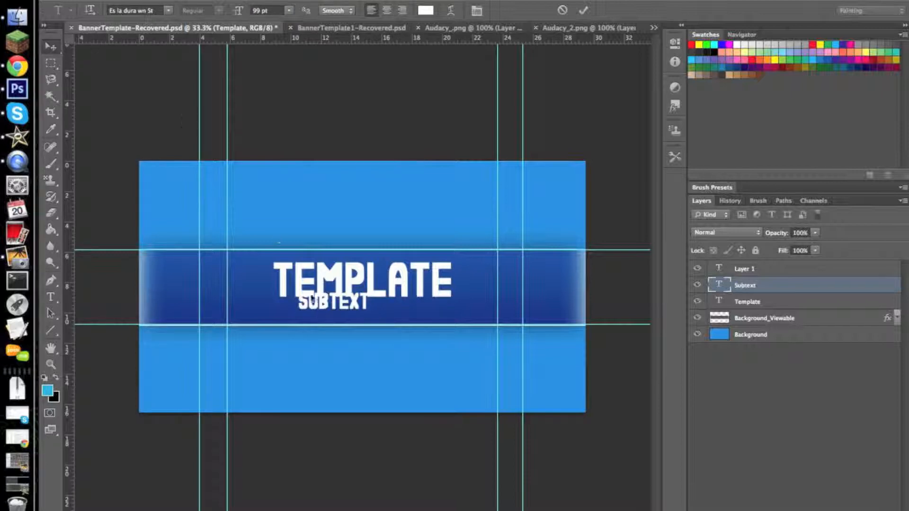
- Move the SUBTEXT text just below the TEMPLATE title and set its font size to 119 pt
{"action": "left_click_drag", "start_coordinate": [333, 307], "coordinate": [354, 322]}
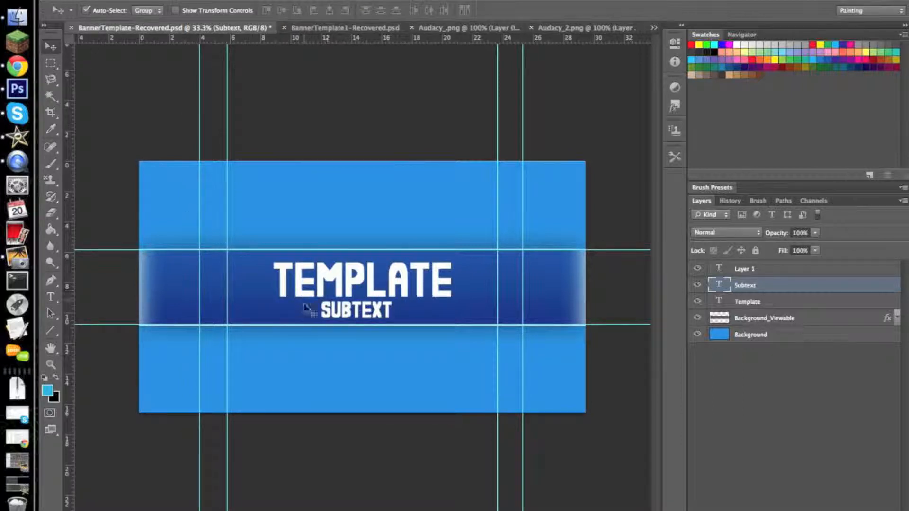
{"action": "left_click", "coordinate": [50, 297]}
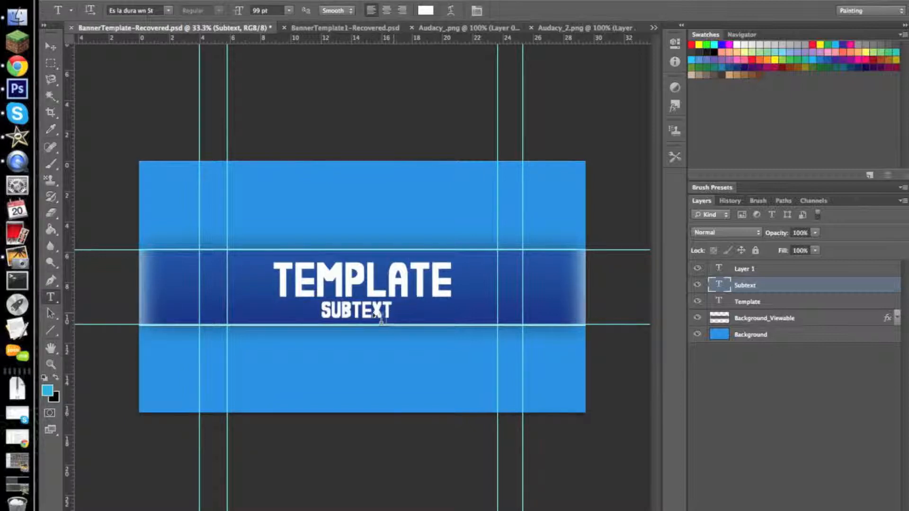
{"action": "left_click", "coordinate": [360, 309]}
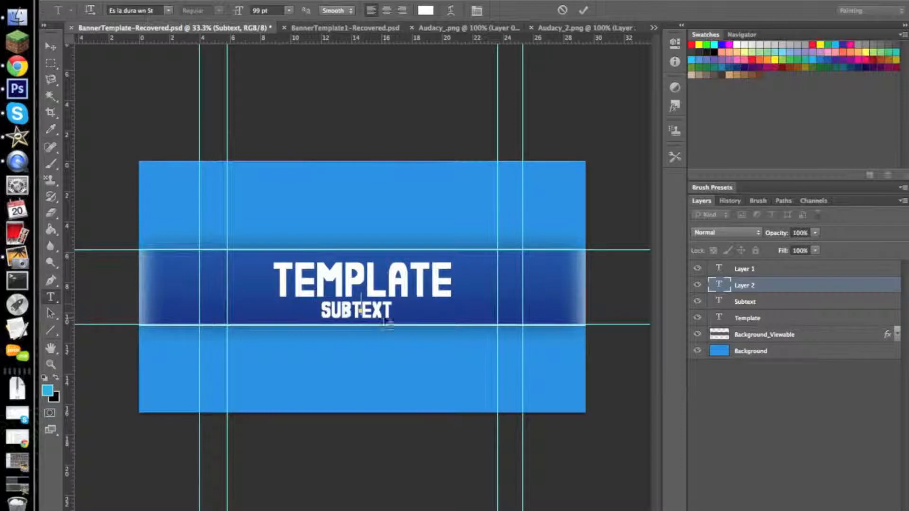
{"action": "left_click", "coordinate": [730, 201]}
{"action": "left_click", "coordinate": [701, 201]}
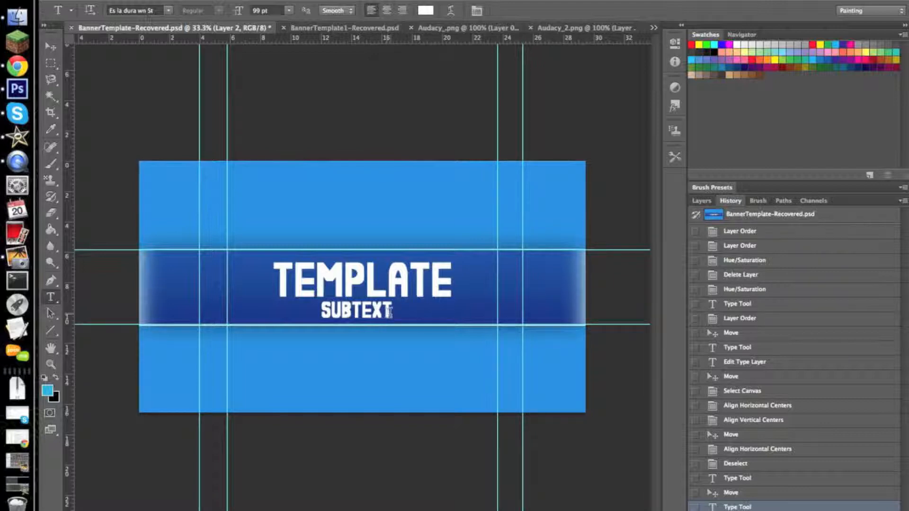
{"action": "left_click_drag", "start_coordinate": [389, 312], "coordinate": [304, 313]}
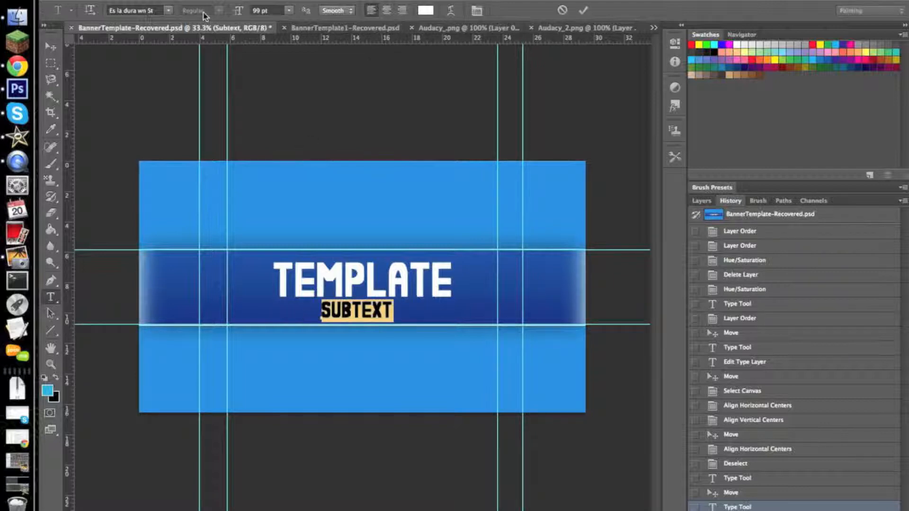
{"action": "left_click_drag", "start_coordinate": [240, 13], "coordinate": [255, 13]}
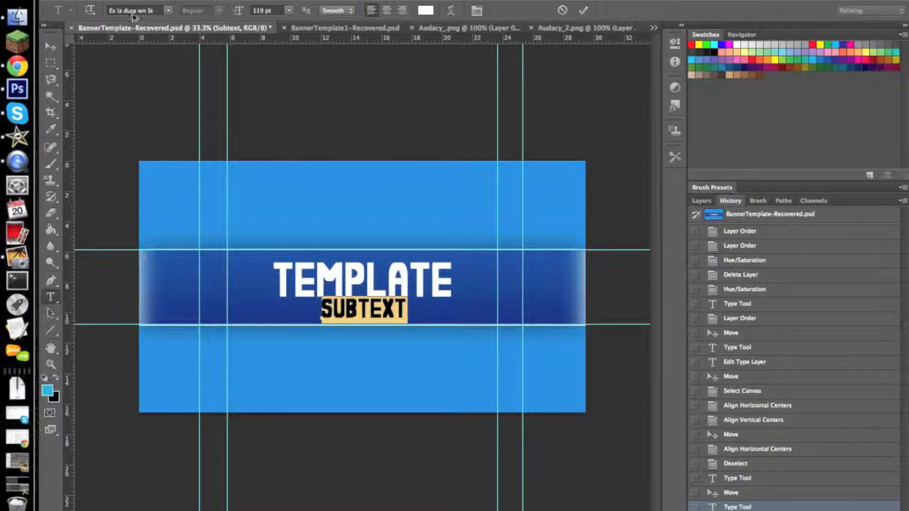
- Align the SUBTEXT text to the canvas's horizontal center, clear the selection, and return to the layer list
{"action": "left_click", "coordinate": [50, 46]}
{"action": "left_click_drag", "start_coordinate": [353, 308], "coordinate": [357, 307]}
{"action": "key", "text": "ctrl+a"}
{"action": "left_click", "coordinate": [330, 12]}
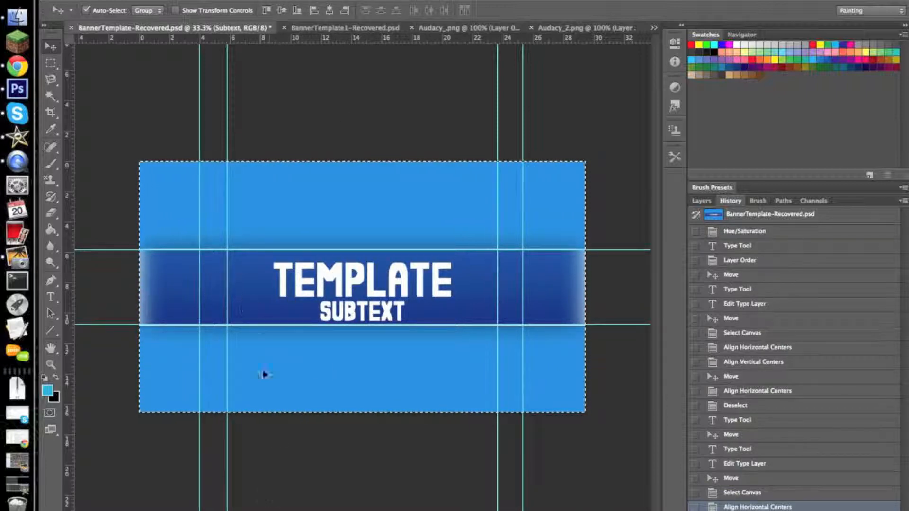
{"action": "key", "text": "super+d"}
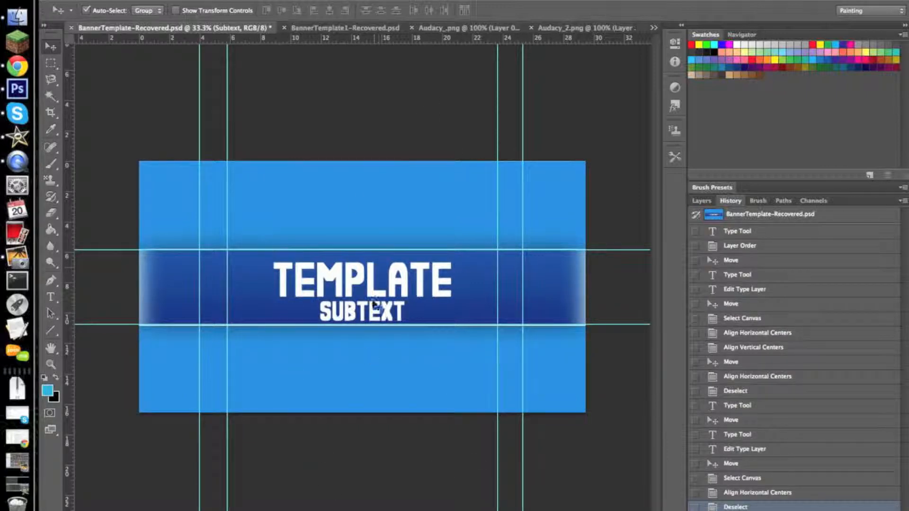
{"action": "left_click", "coordinate": [702, 202]}
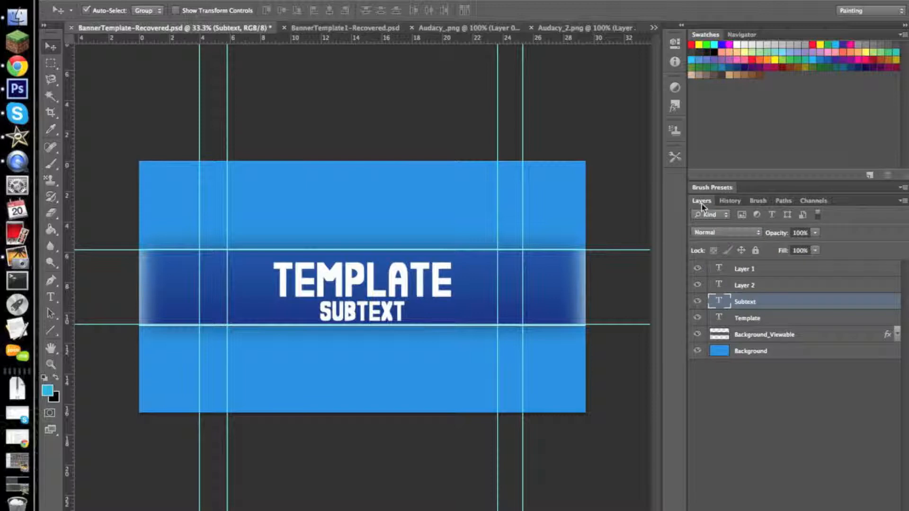
{"action": "left_click", "coordinate": [763, 286]}
{"action": "left_click_drag", "start_coordinate": [451, 329], "coordinate": [537, 284]}
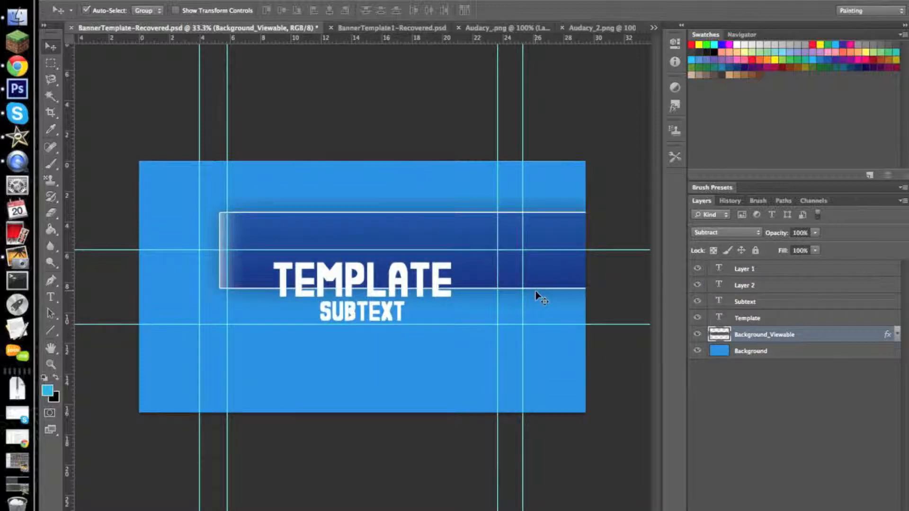
{"action": "key", "text": "super+z"}
- Delete the two empty text layers, Layer 1 and Layer 2
{"action": "left_click", "coordinate": [756, 277]}
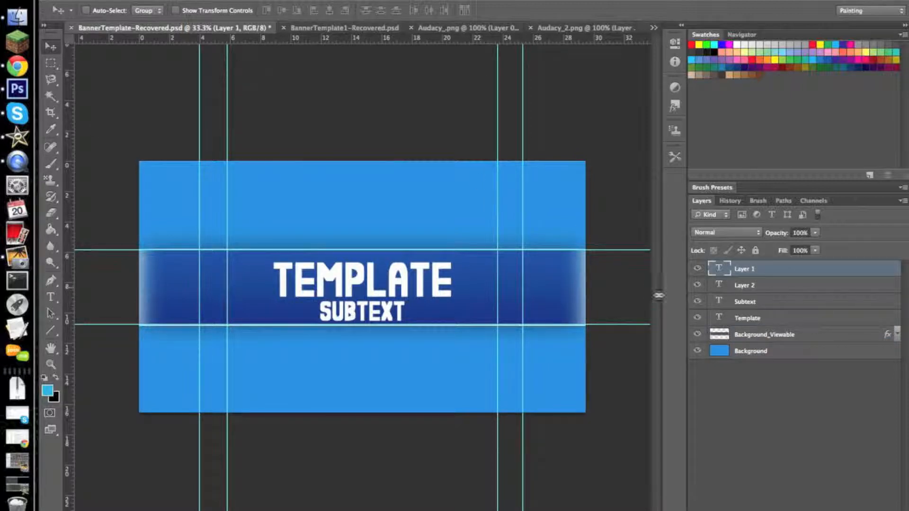
{"action": "left_click_drag", "start_coordinate": [434, 331], "coordinate": [458, 341]}
{"action": "key", "text": "Delete"}
{"action": "mouse_move", "coordinate": [770, 274]}
{"action": "left_mouse_down"}
{"action": "mouse_move", "coordinate": [787, 325]}
{"action": "mouse_move", "coordinate": [784, 276]}
{"action": "left_mouse_up"}
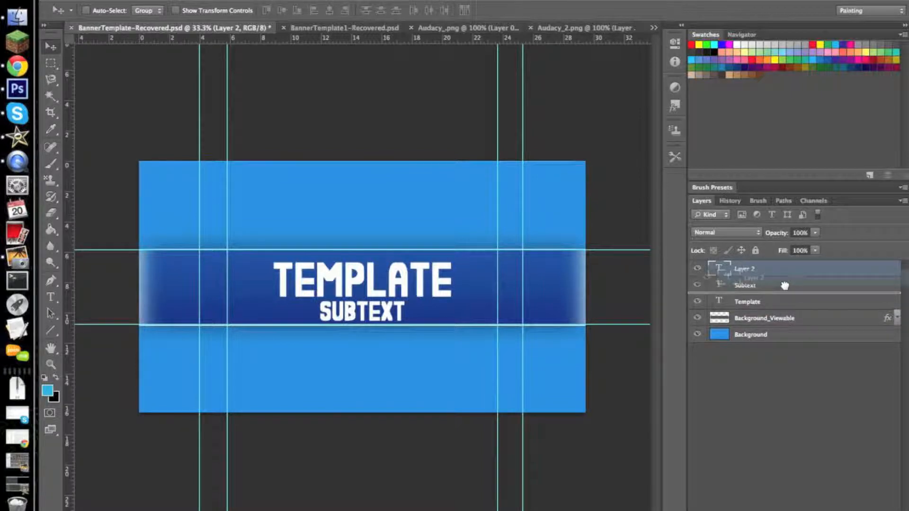
{"action": "key", "text": "Delete"}
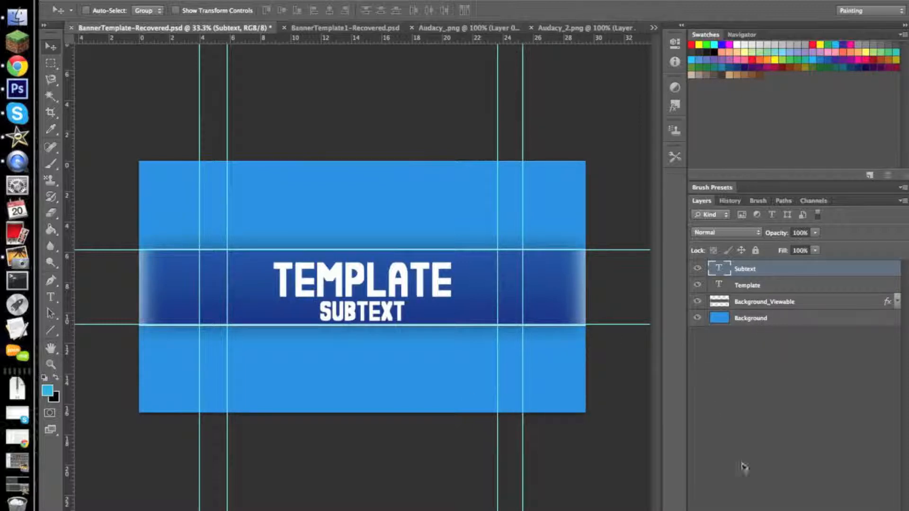
- Add a drop shadow to the Subtext layer with a 21% spread and a size of about 73 px
{"action": "double_click", "coordinate": [794, 273]}
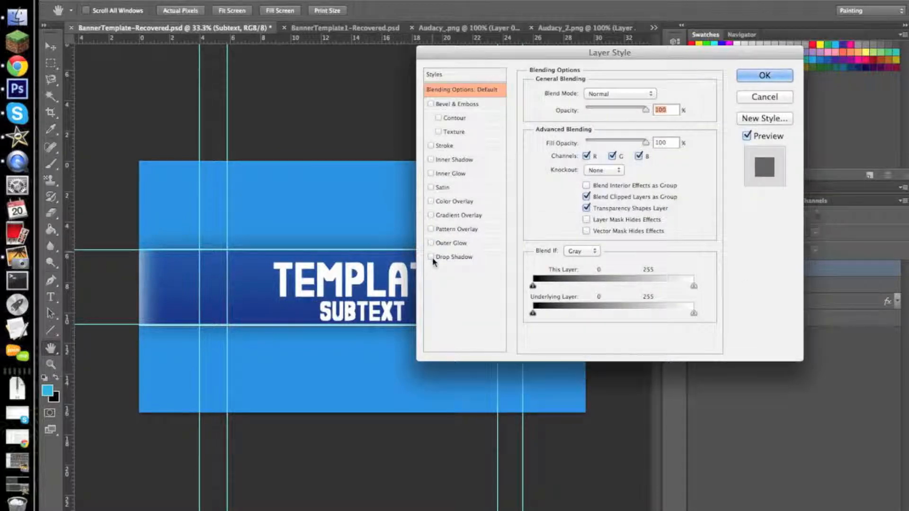
{"action": "left_click", "coordinate": [431, 257]}
{"action": "left_click", "coordinate": [501, 258]}
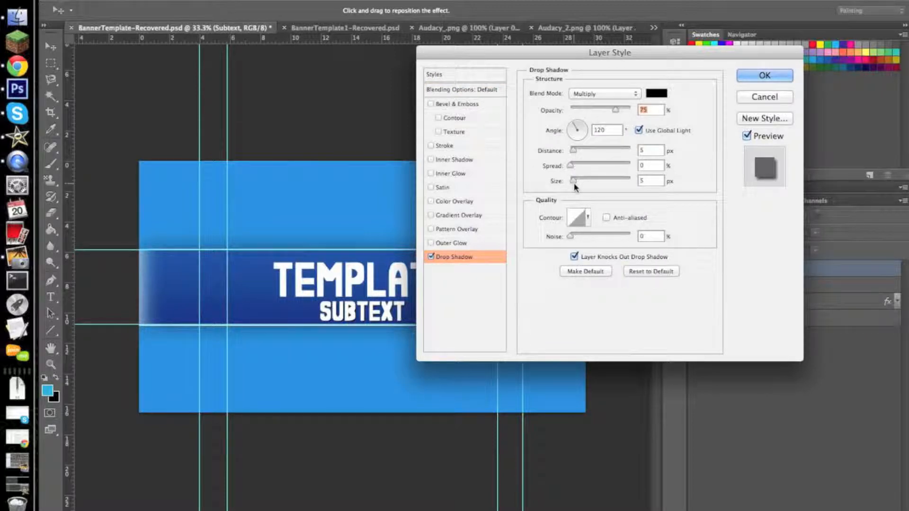
{"action": "mouse_move", "coordinate": [577, 187]}
{"action": "left_mouse_down"}
{"action": "mouse_move", "coordinate": [582, 166]}
{"action": "mouse_move", "coordinate": [585, 182]}
{"action": "left_mouse_up"}
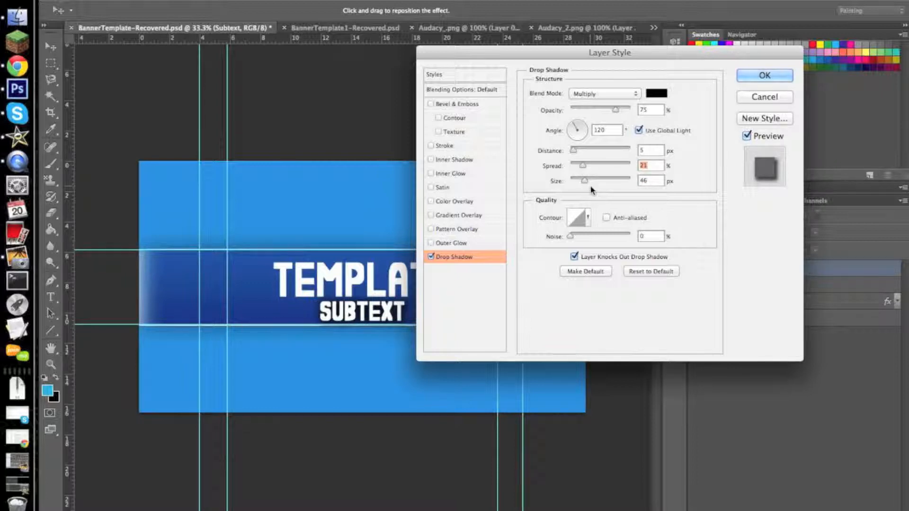
{"action": "left_click_drag", "start_coordinate": [584, 180], "coordinate": [592, 181]}
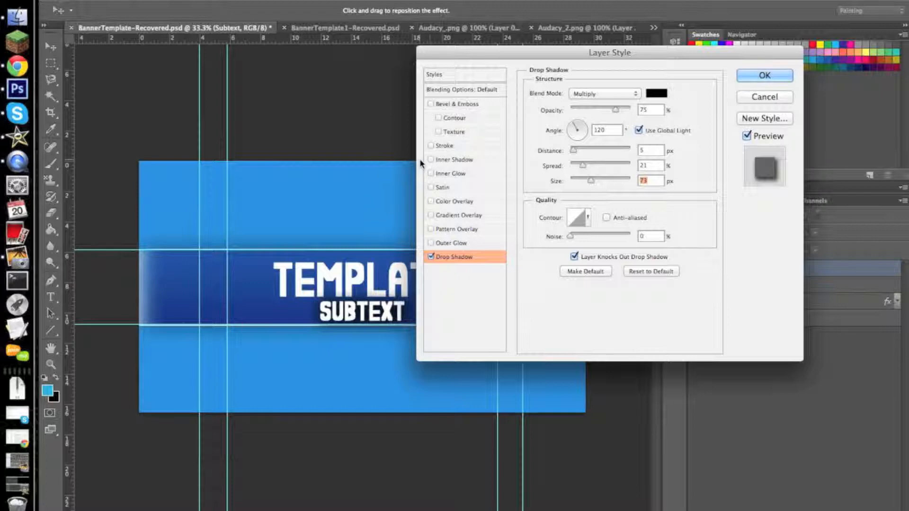
- Enable a Gradient Overlay on the Subtext layer and try the Color to Transparent gradient with its opacity stops moved closer together
{"action": "left_click", "coordinate": [471, 216]}
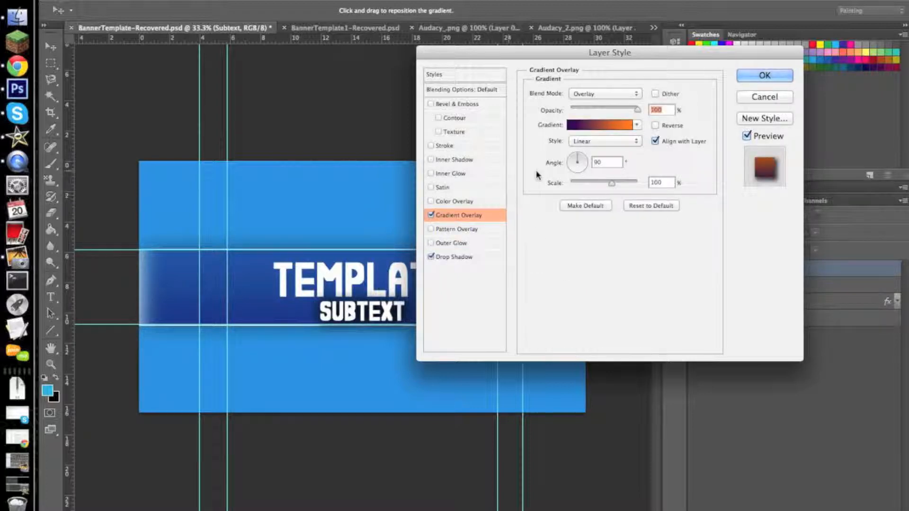
{"action": "left_click", "coordinate": [631, 125]}
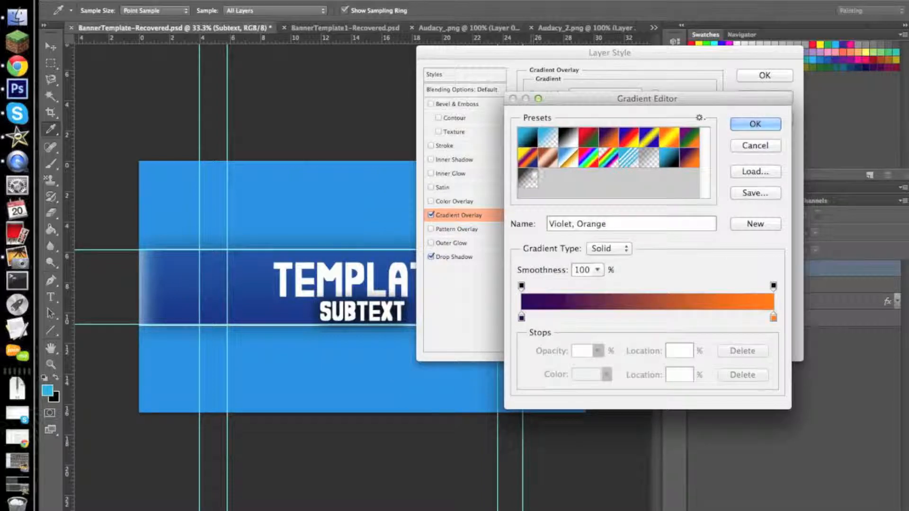
{"action": "left_click", "coordinate": [528, 179]}
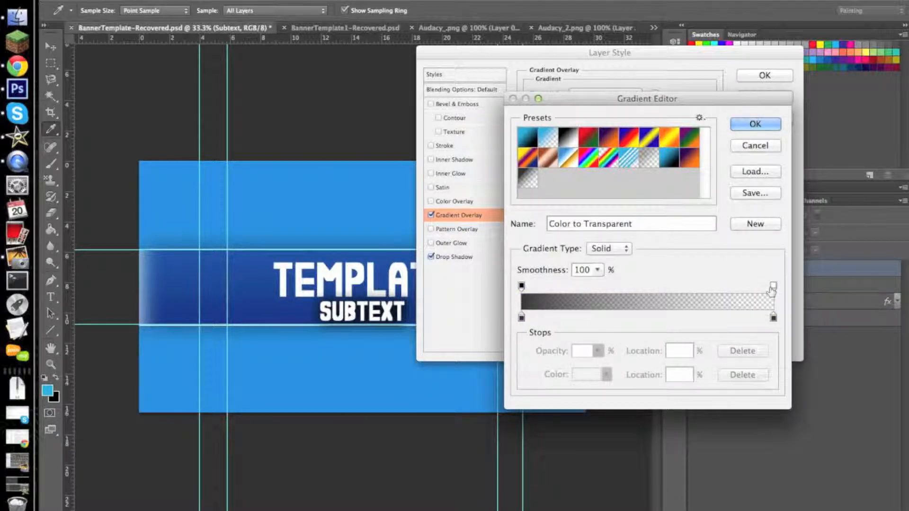
{"action": "left_click_drag", "start_coordinate": [645, 100], "coordinate": [644, 180]}
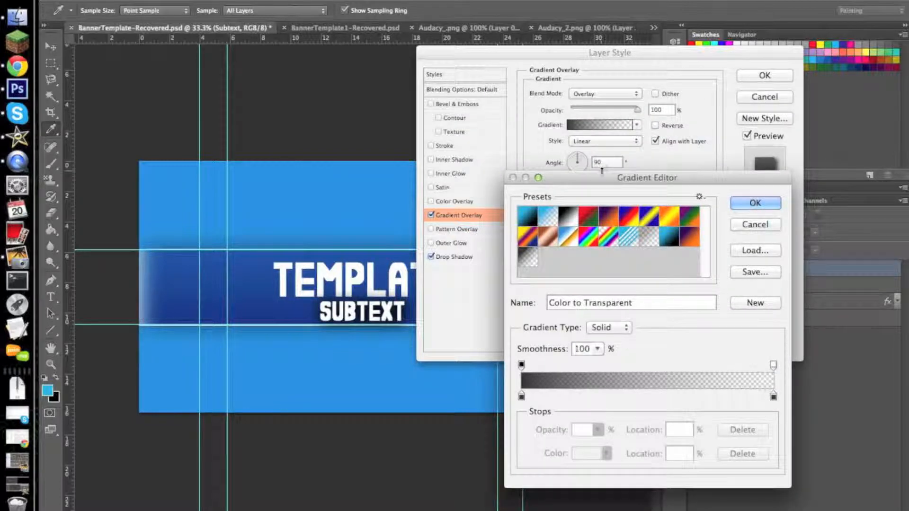
{"action": "left_click_drag", "start_coordinate": [601, 179], "coordinate": [601, 83]}
{"action": "left_click_drag", "start_coordinate": [771, 272], "coordinate": [624, 271]}
{"action": "left_click_drag", "start_coordinate": [521, 270], "coordinate": [587, 278]}
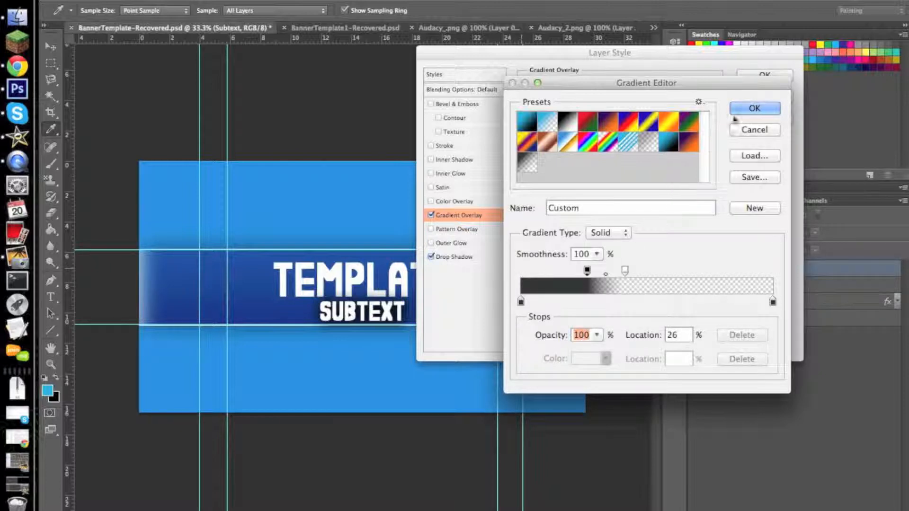
{"action": "left_click", "coordinate": [754, 108]}
- Set the gradient overlay's blend mode to Normal and choose the dark Color to Transparent gradient preset
{"action": "left_click", "coordinate": [633, 93]}
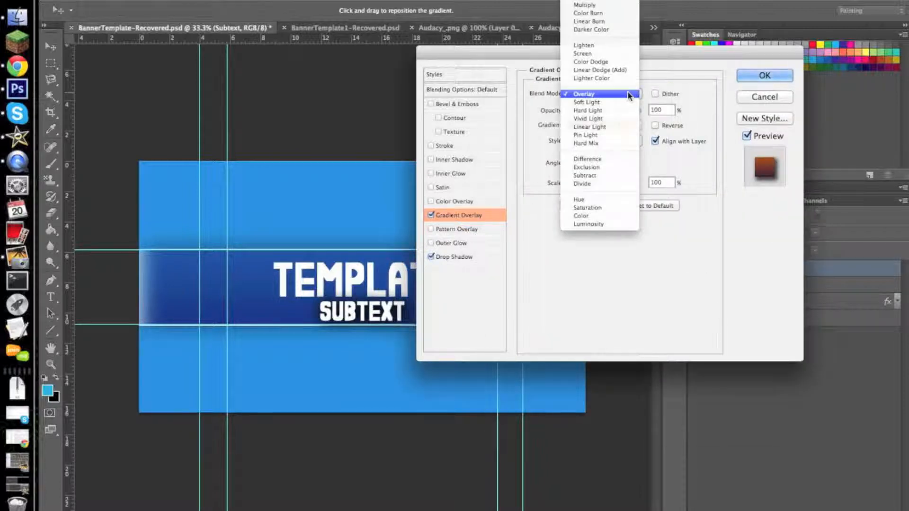
{"action": "left_click", "coordinate": [611, 7]}
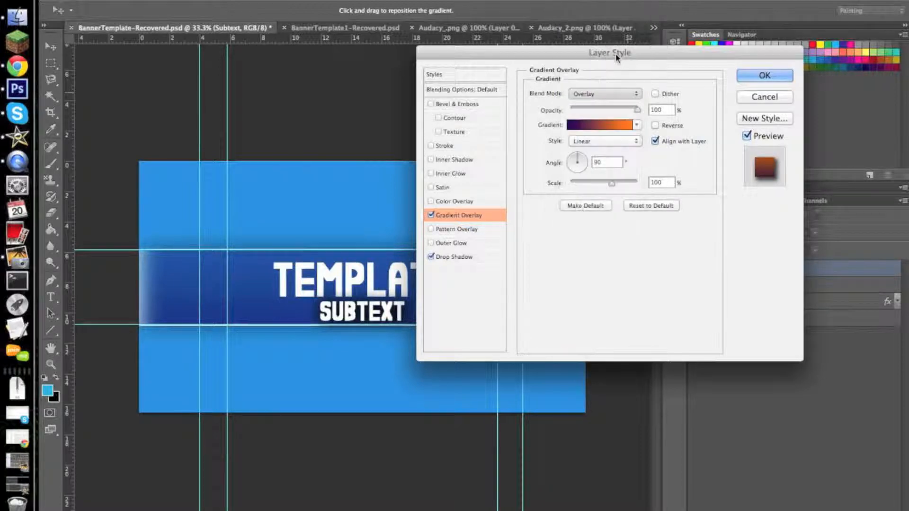
{"action": "left_click", "coordinate": [612, 127]}
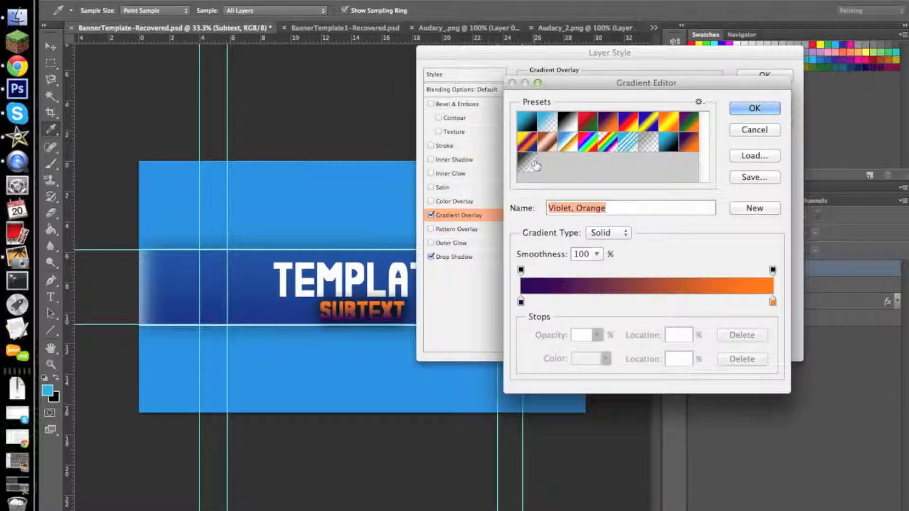
{"action": "left_click", "coordinate": [547, 121]}
- Tighten the gradient's fade by placing the 100% opacity stop at 41% and the 0% opacity stop at 45%
{"action": "left_click_drag", "start_coordinate": [773, 270], "coordinate": [770, 270]}
{"action": "left_click_drag", "start_coordinate": [650, 277], "coordinate": [603, 280]}
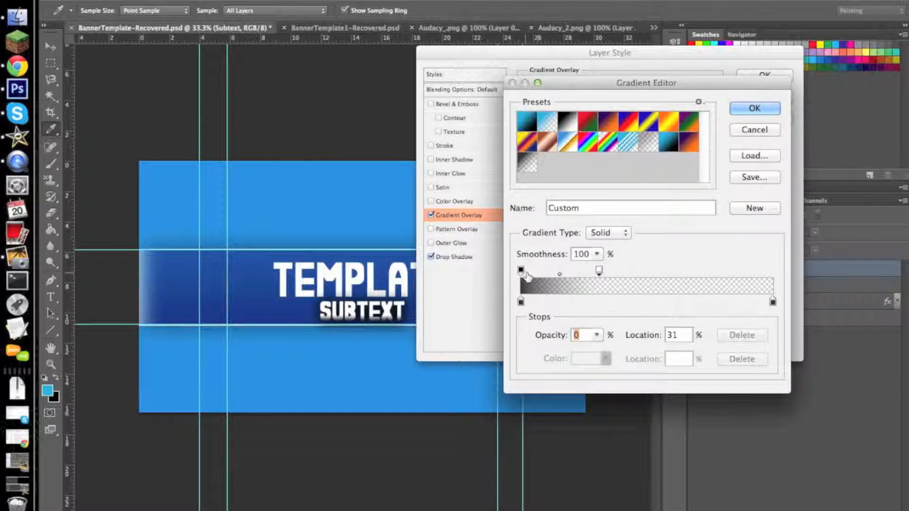
{"action": "left_click_drag", "start_coordinate": [521, 270], "coordinate": [587, 275]}
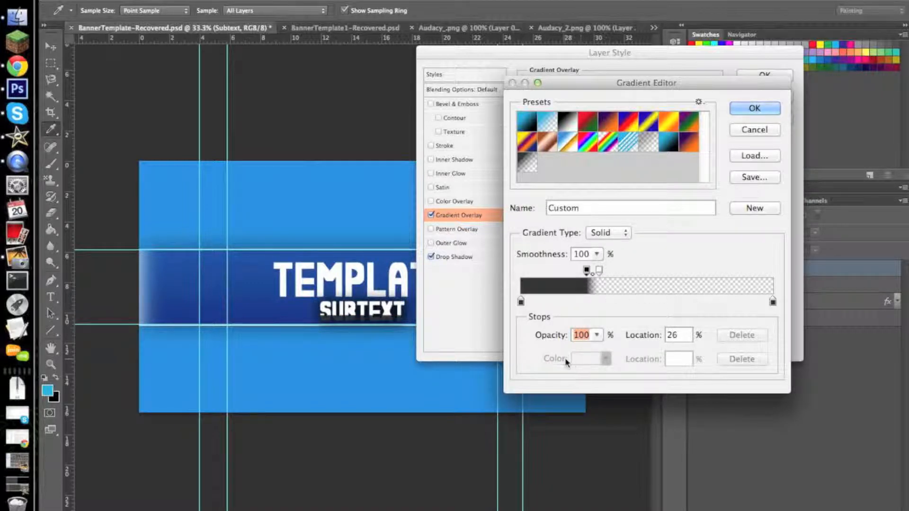
{"action": "mouse_move", "coordinate": [599, 272]}
{"action": "left_mouse_down"}
{"action": "mouse_move", "coordinate": [631, 272]}
{"action": "mouse_move", "coordinate": [587, 274]}
{"action": "mouse_move", "coordinate": [614, 274]}
{"action": "left_mouse_up"}
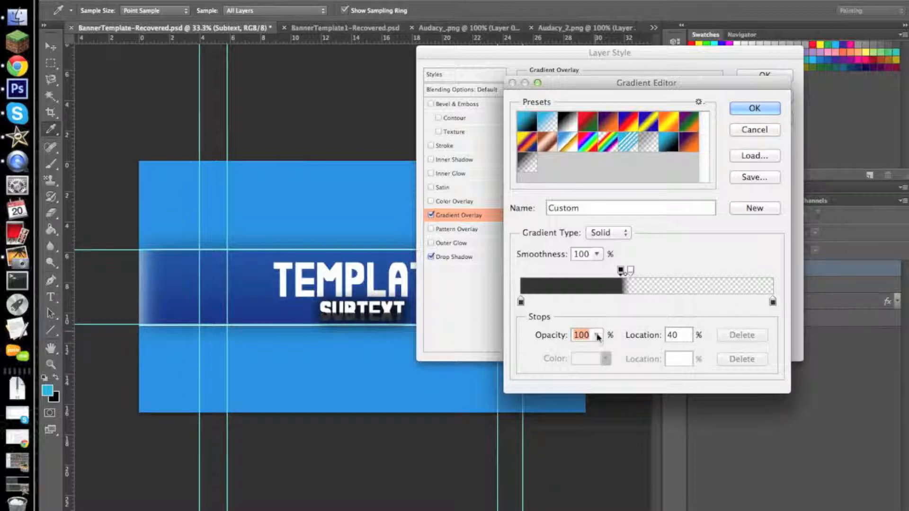
{"action": "mouse_move", "coordinate": [631, 271]}
{"action": "left_mouse_down"}
{"action": "mouse_move", "coordinate": [644, 273]}
{"action": "mouse_move", "coordinate": [620, 276]}
{"action": "mouse_move", "coordinate": [647, 276]}
{"action": "mouse_move", "coordinate": [611, 279]}
{"action": "mouse_move", "coordinate": [634, 273]}
{"action": "left_mouse_up"}
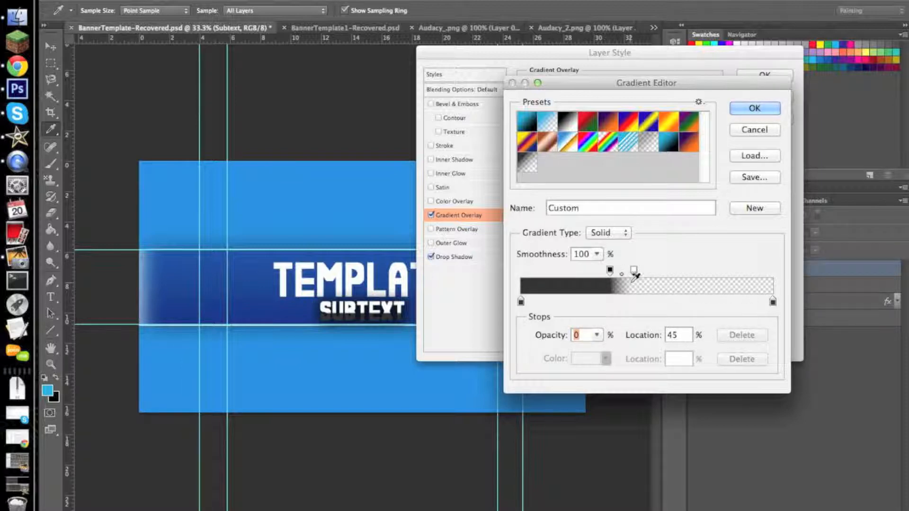
{"action": "left_click_drag", "start_coordinate": [610, 273], "coordinate": [626, 273]}
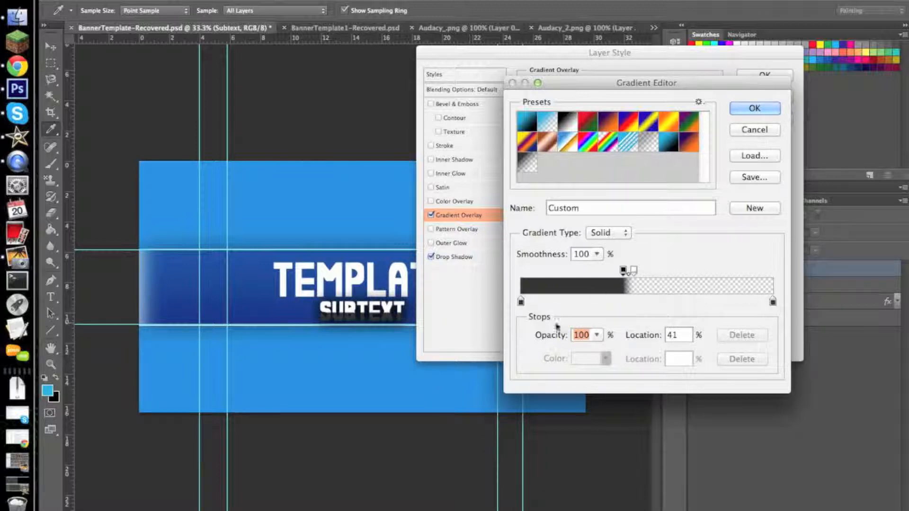
- Accept the custom gradient, set the overlay's opacity to 64%, and apply the Subtext layer style
{"action": "left_click", "coordinate": [755, 112]}
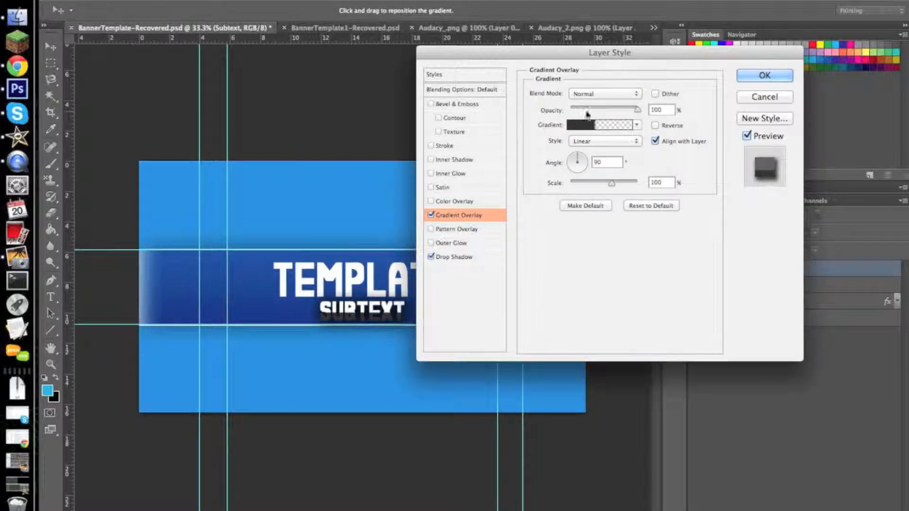
{"action": "left_click_drag", "start_coordinate": [637, 109], "coordinate": [613, 113]}
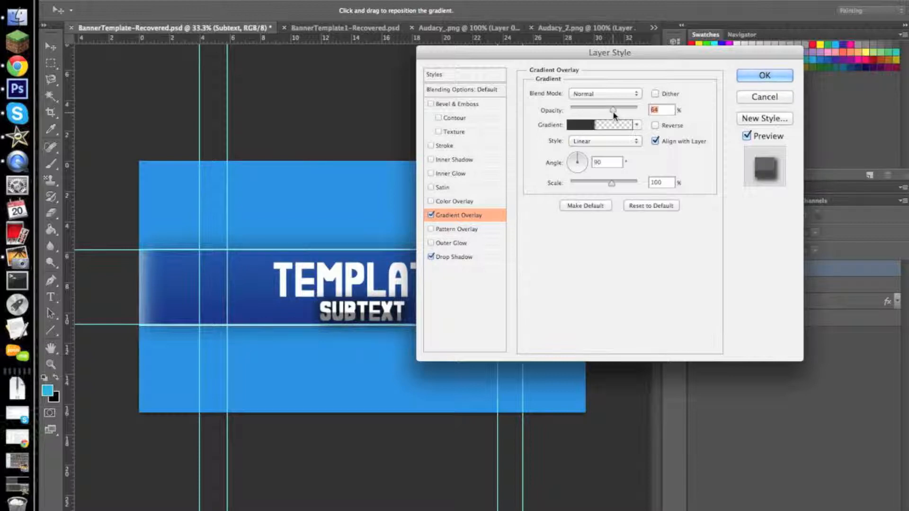
{"action": "left_click", "coordinate": [764, 75]}
- Add a drop shadow to the Template text layer with a spread of 40% and a size of 40 px
{"action": "left_click", "coordinate": [765, 326]}
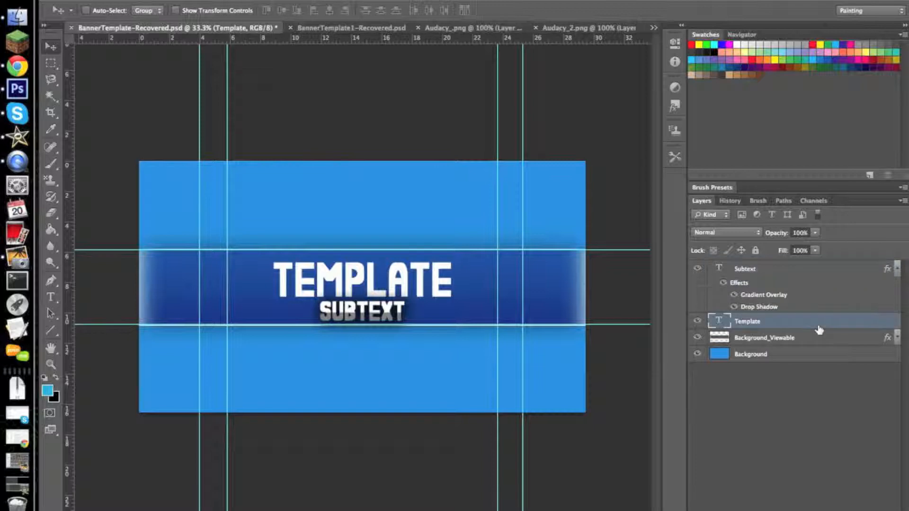
{"action": "double_click", "coordinate": [787, 320]}
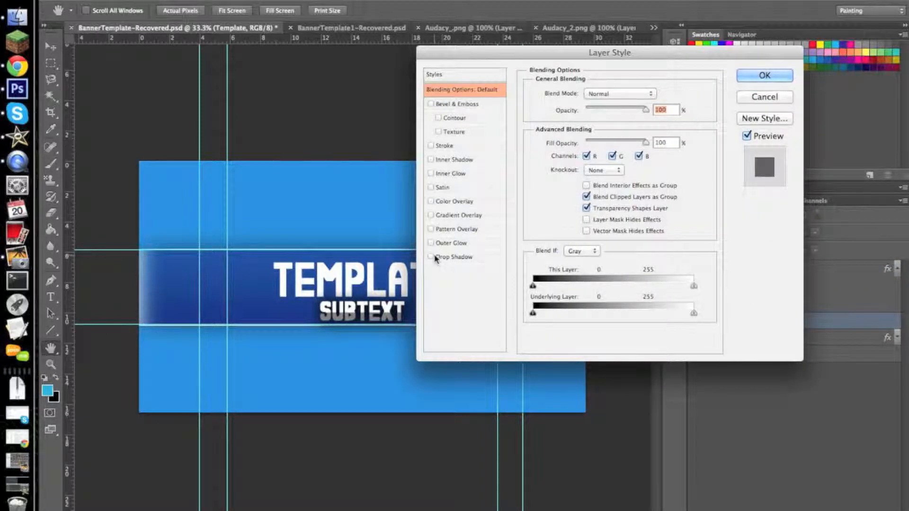
{"action": "left_click", "coordinate": [466, 258]}
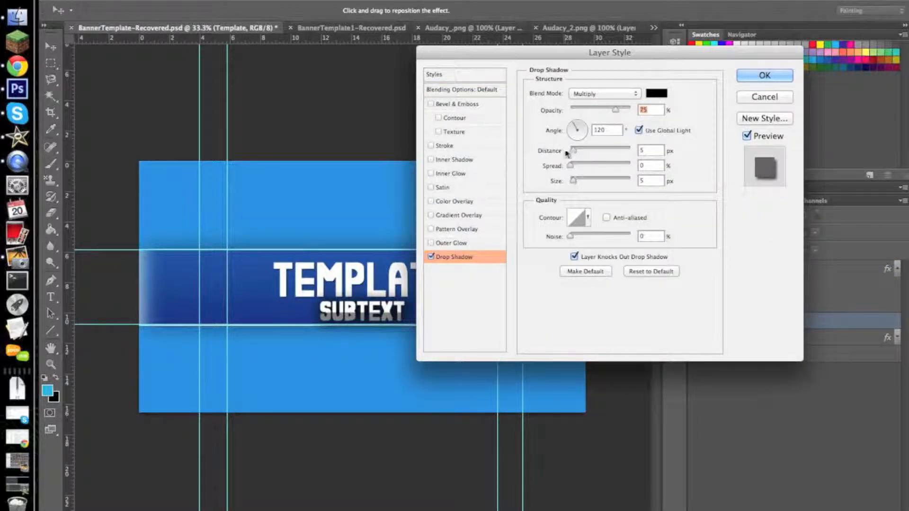
{"action": "mouse_move", "coordinate": [574, 182]}
{"action": "left_mouse_down"}
{"action": "mouse_move", "coordinate": [589, 186]}
{"action": "mouse_move", "coordinate": [576, 166]}
{"action": "mouse_move", "coordinate": [586, 169]}
{"action": "left_mouse_up"}
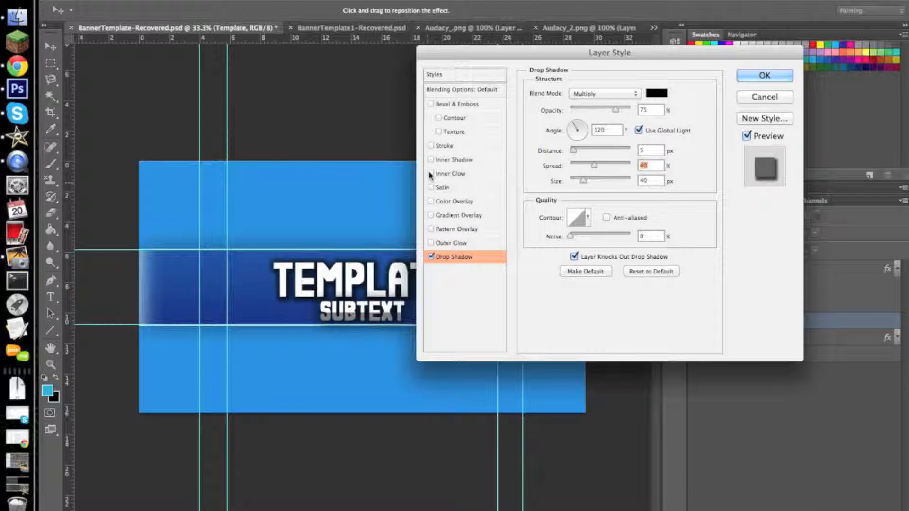
- Enable a Gradient Overlay on the Template layer with Normal blend mode and the dark Color to Transparent preset
{"action": "left_click", "coordinate": [458, 215]}
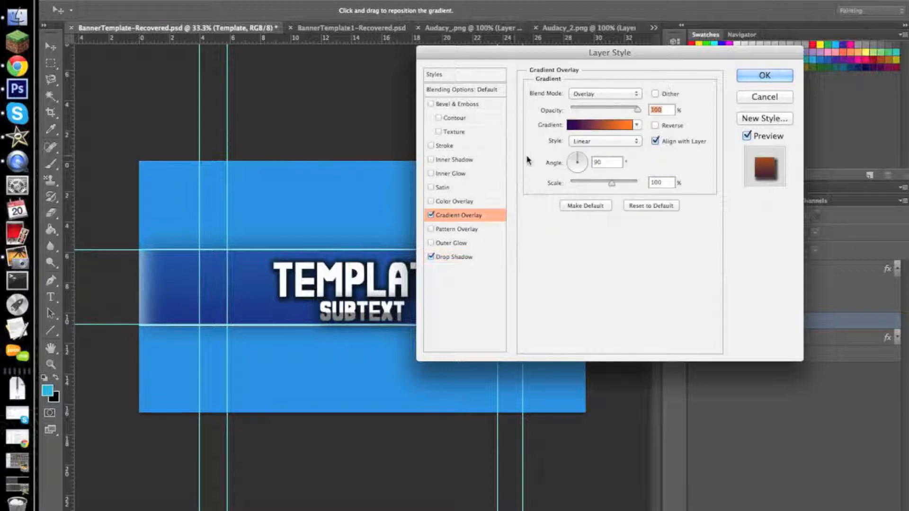
{"action": "left_click", "coordinate": [605, 93]}
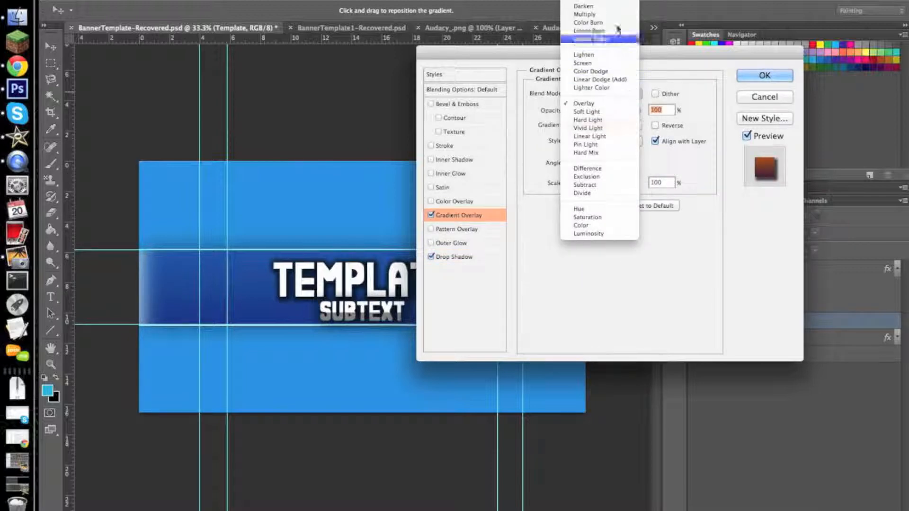
{"action": "left_click", "coordinate": [587, 14]}
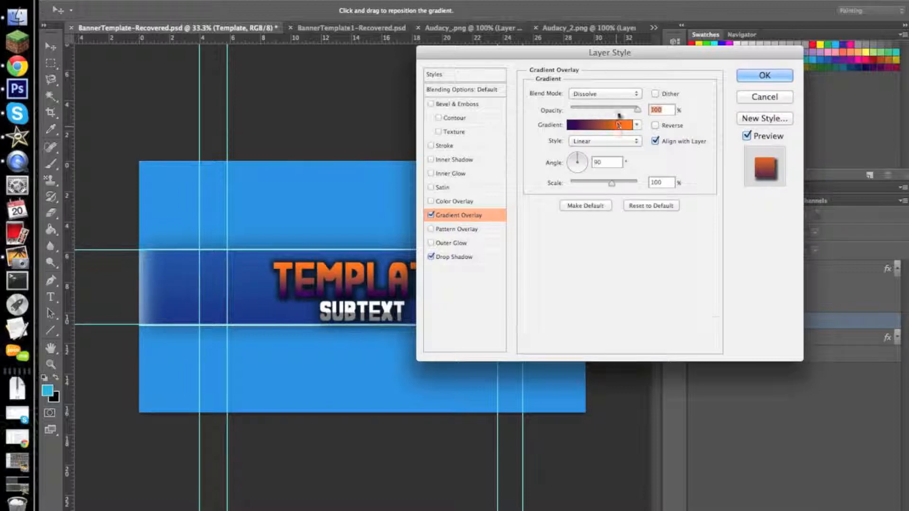
{"action": "left_click", "coordinate": [610, 125]}
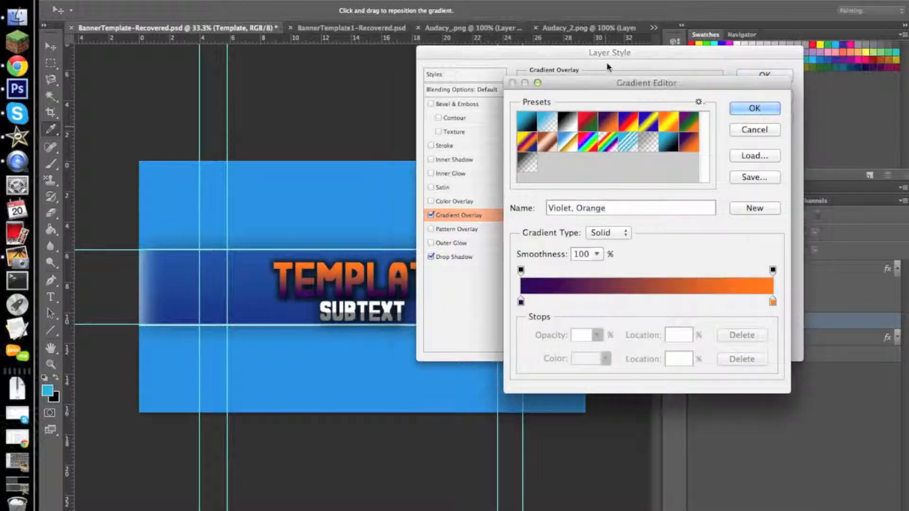
{"action": "left_click", "coordinate": [754, 130]}
{"action": "left_click", "coordinate": [632, 125]}
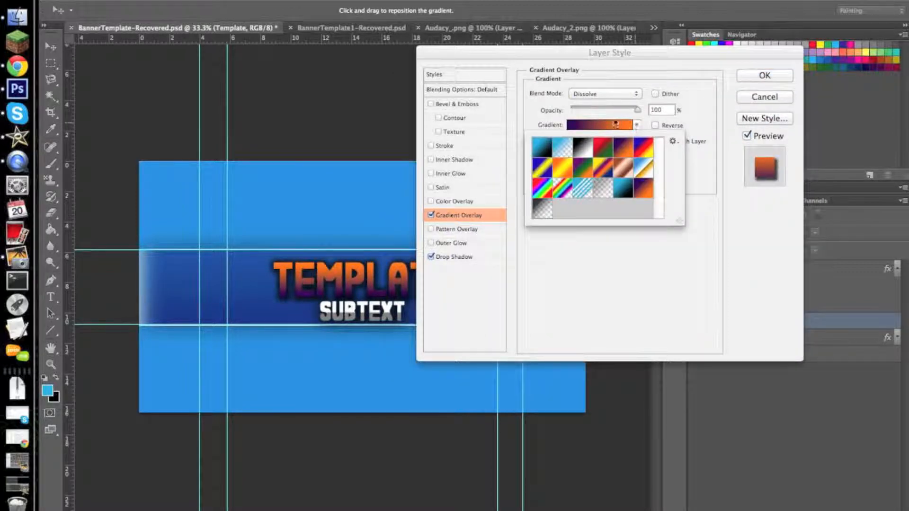
{"action": "left_click", "coordinate": [630, 95]}
{"action": "left_click", "coordinate": [630, 95]}
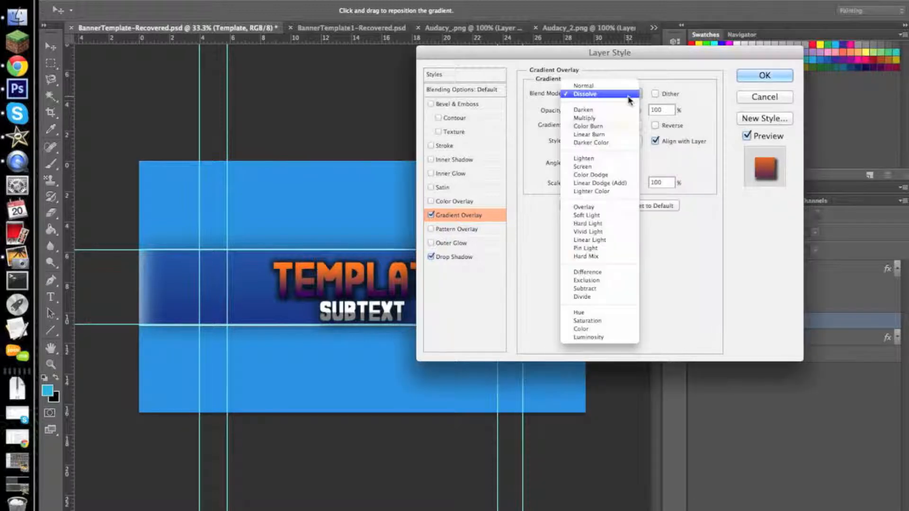
{"action": "left_click", "coordinate": [630, 85]}
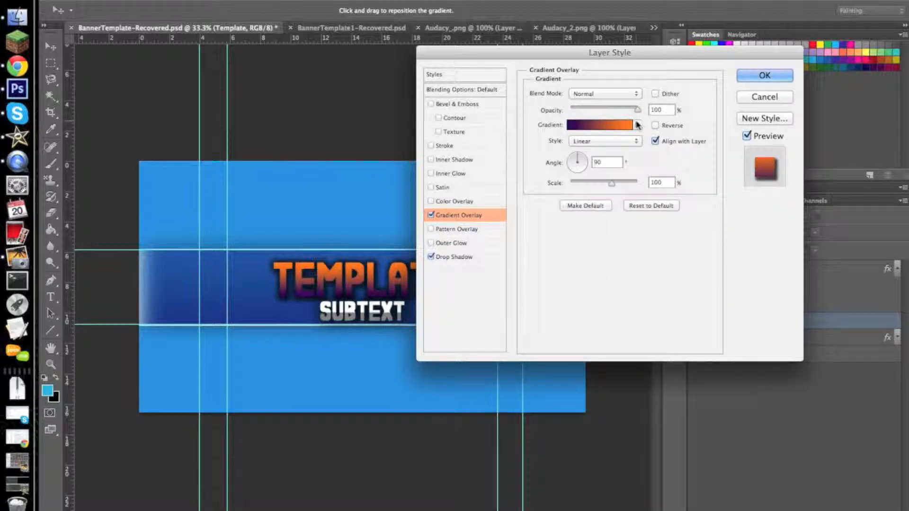
{"action": "left_click", "coordinate": [638, 125]}
{"action": "left_click", "coordinate": [543, 209]}
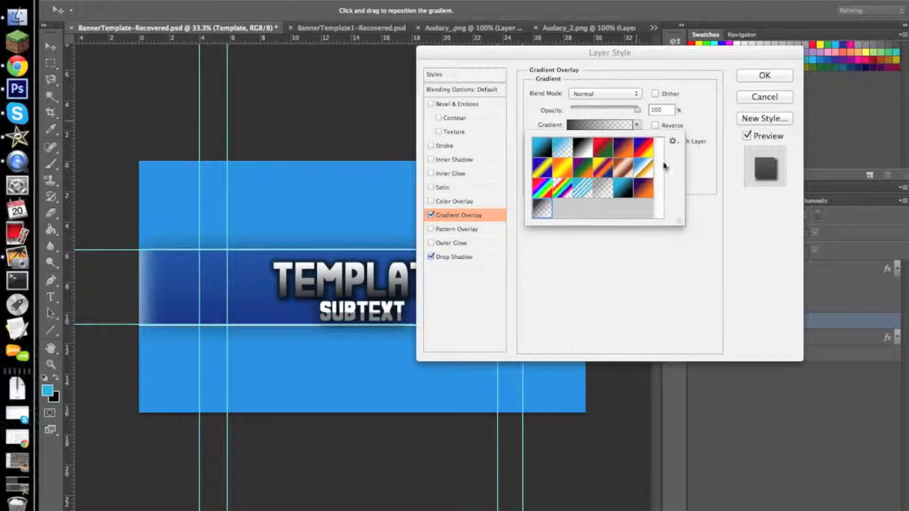
- Tighten the gradient's fade with the 100% opacity stop at 46% beside the 0% stop, and apply the overlay at 70% opacity
{"action": "left_click", "coordinate": [696, 192]}
{"action": "left_click", "coordinate": [623, 127]}
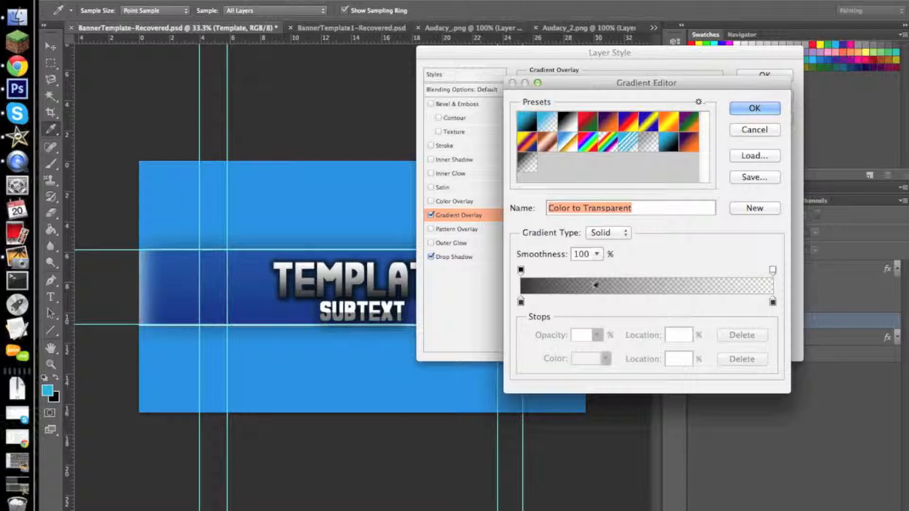
{"action": "left_click_drag", "start_coordinate": [772, 271], "coordinate": [647, 273]}
{"action": "left_click_drag", "start_coordinate": [522, 271], "coordinate": [637, 271]}
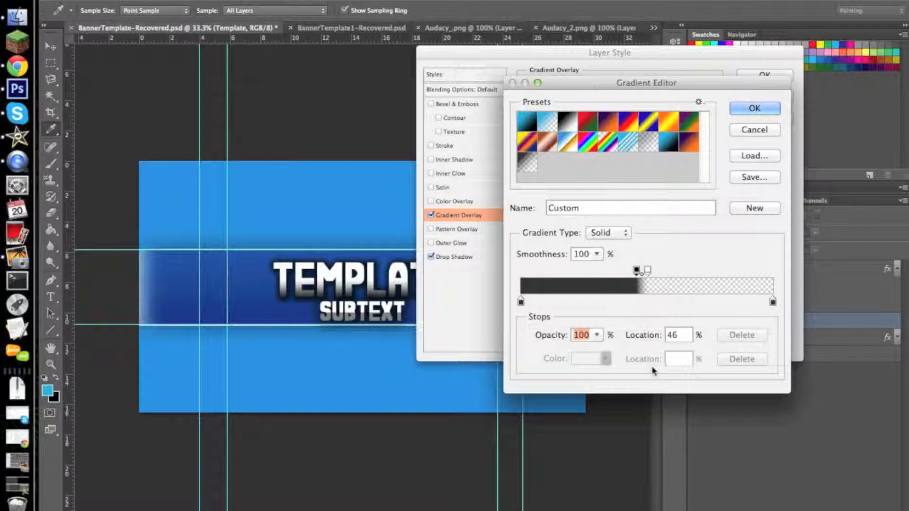
{"action": "left_click", "coordinate": [777, 107]}
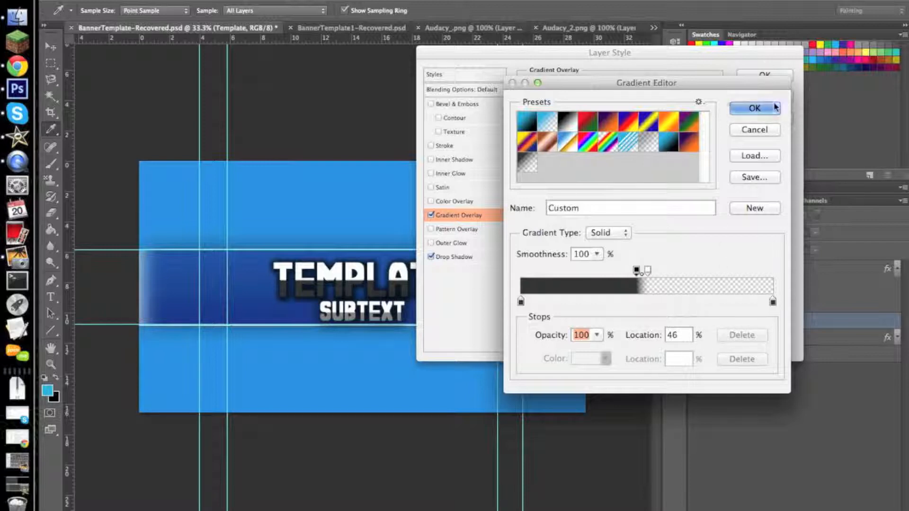
{"action": "left_click_drag", "start_coordinate": [641, 111], "coordinate": [617, 112]}
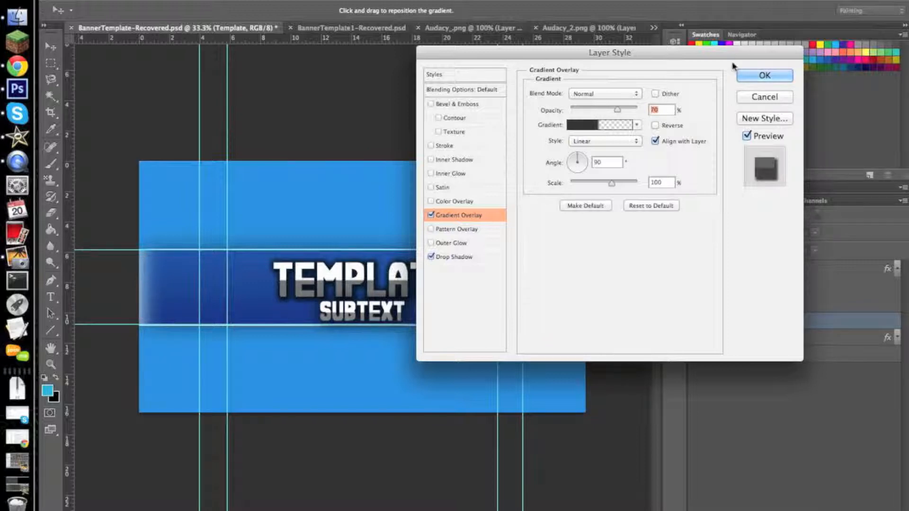
{"action": "left_click", "coordinate": [765, 75]}
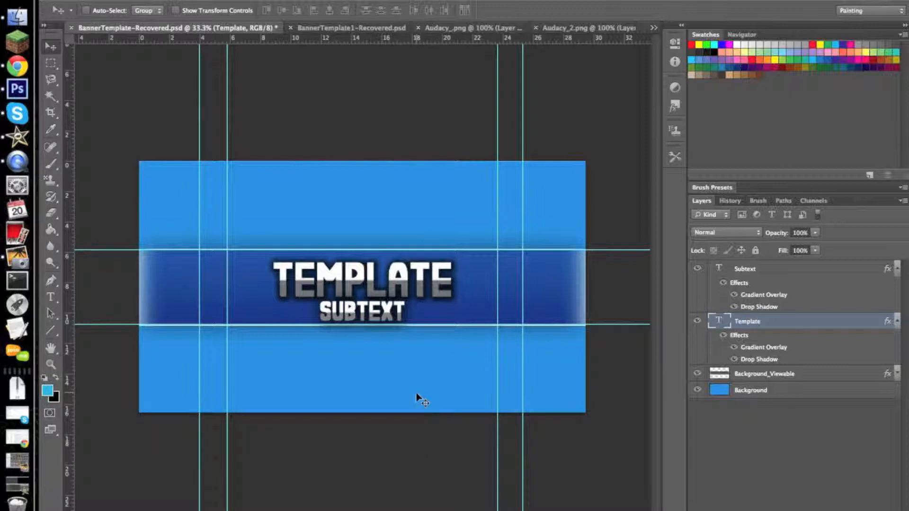
- Copy the Audacy layer's character from BannerTemplate1-Recovered.psd and paste it into BannerTemplate-Recovered.psd
{"action": "left_click", "coordinate": [361, 29]}
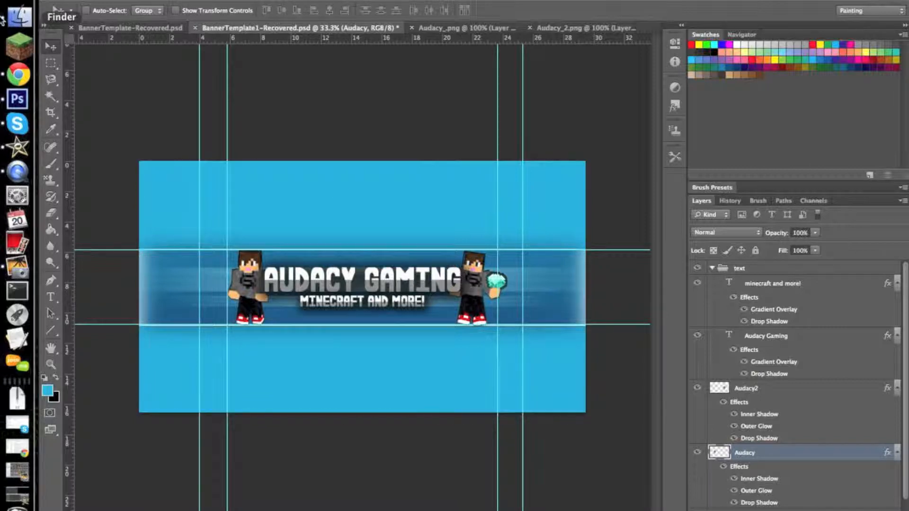
{"action": "left_click", "coordinate": [147, 29]}
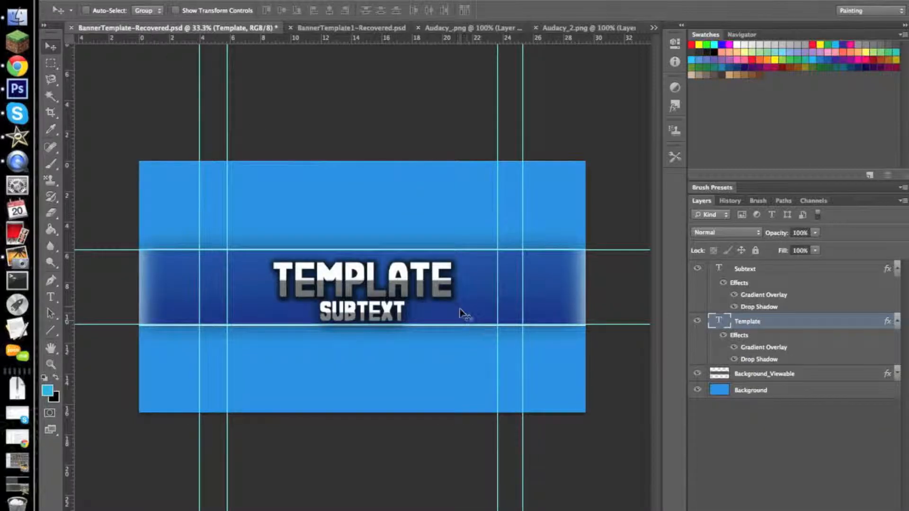
{"action": "key", "text": "super+v"}
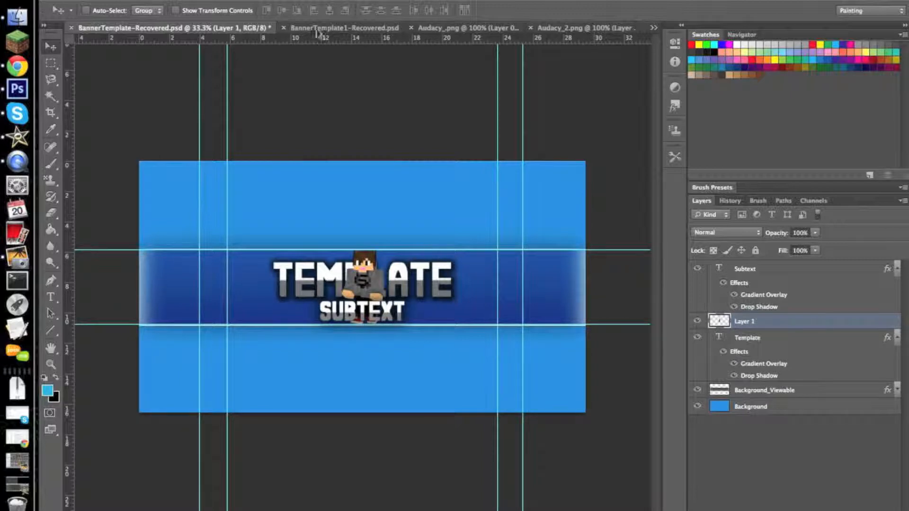
- Copy the diamond-holding character from the Audacy2 layer of BannerTemplate1-Recovered.psd into BannerTemplate-Recovered.psd
{"action": "left_click", "coordinate": [353, 30]}
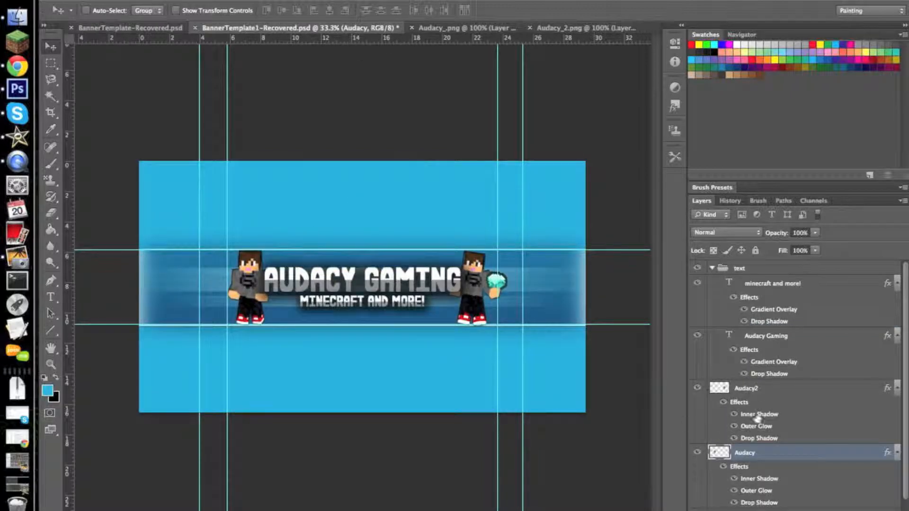
{"action": "left_click", "coordinate": [722, 392]}
{"action": "key", "text": "super+a"}
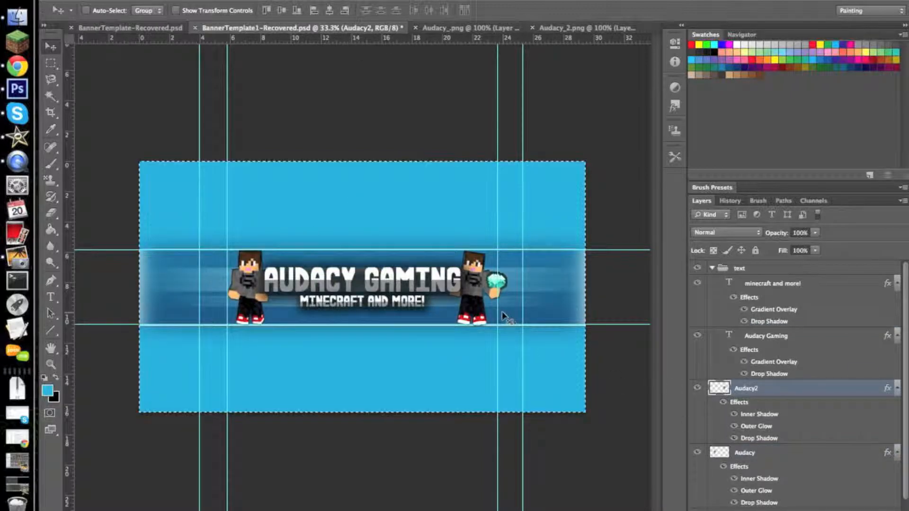
{"action": "left_click", "coordinate": [133, 28]}
{"action": "key", "text": "super+v"}
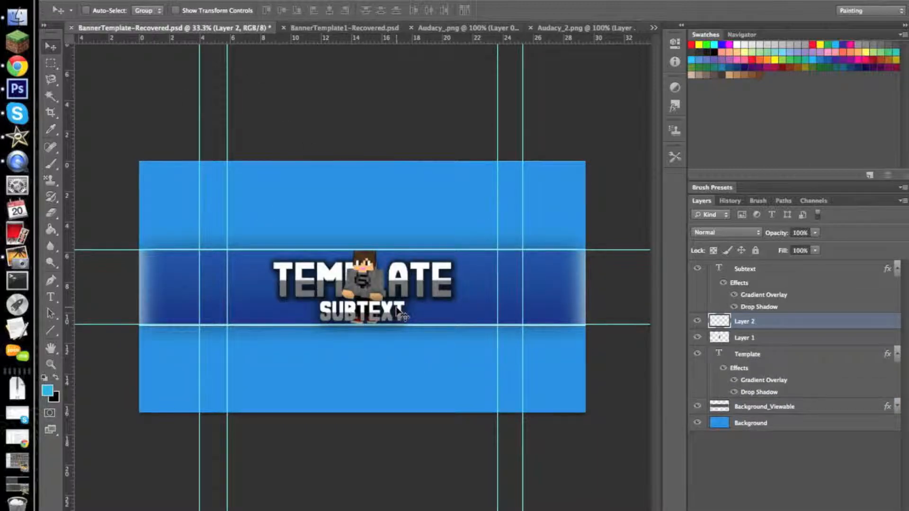
- Position the diamond-holding character inside the banner strip at the right end of the TEMPLATE text
{"action": "left_click_drag", "start_coordinate": [328, 270], "coordinate": [401, 285]}
{"action": "left_click_drag", "start_coordinate": [468, 283], "coordinate": [466, 275]}
{"action": "mouse_move", "coordinate": [373, 274]}
{"action": "left_mouse_down"}
{"action": "mouse_move", "coordinate": [343, 274]}
{"action": "mouse_move", "coordinate": [403, 274]}
{"action": "mouse_move", "coordinate": [362, 276]}
{"action": "left_mouse_up"}
{"action": "left_click_drag", "start_coordinate": [466, 290], "coordinate": [471, 288]}
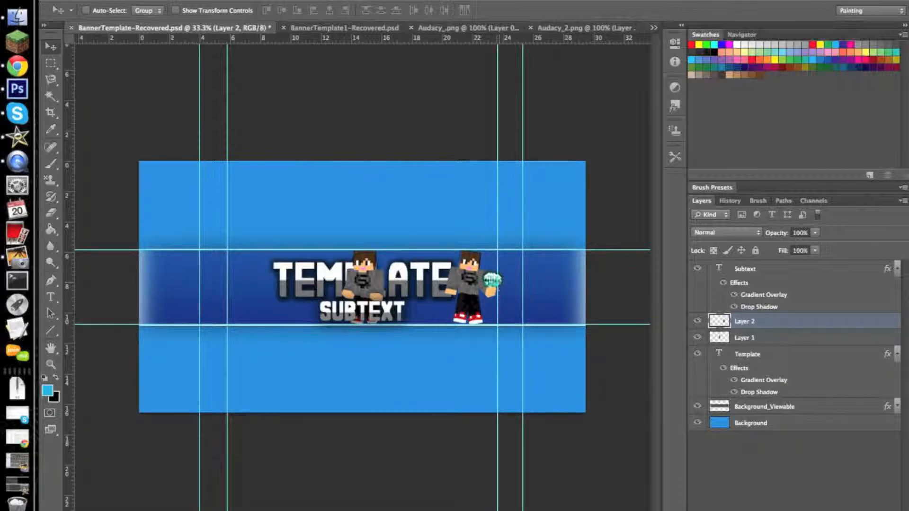
{"action": "mouse_move", "coordinate": [469, 299]}
{"action": "left_mouse_down"}
{"action": "mouse_move", "coordinate": [479, 284]}
{"action": "mouse_move", "coordinate": [471, 283]}
{"action": "left_mouse_up"}
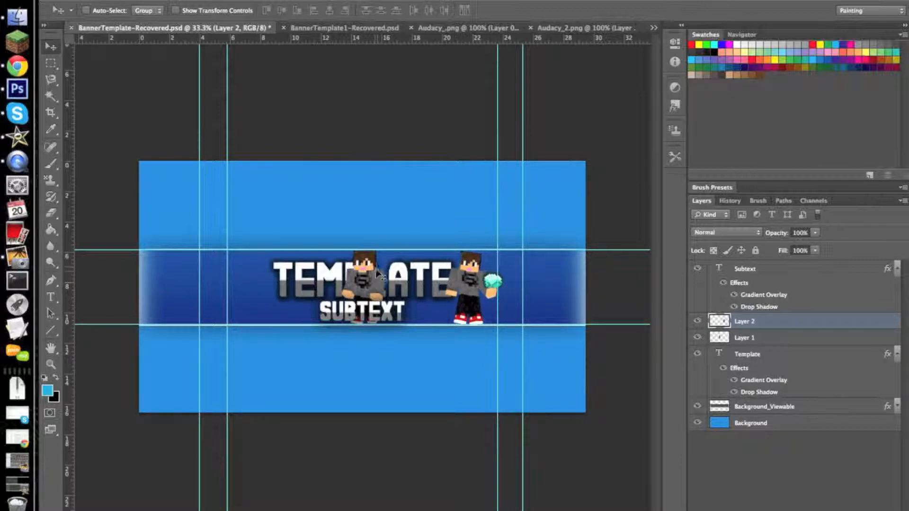
- Turn on Auto-Select for the Move tool and place the other character just left of the TEMPLATE text
{"action": "mouse_move", "coordinate": [374, 278]}
{"action": "left_mouse_down"}
{"action": "mouse_move", "coordinate": [340, 276]}
{"action": "mouse_move", "coordinate": [376, 278]}
{"action": "left_mouse_up"}
{"action": "left_click", "coordinate": [86, 10]}
{"action": "left_click_drag", "start_coordinate": [348, 278], "coordinate": [252, 284]}
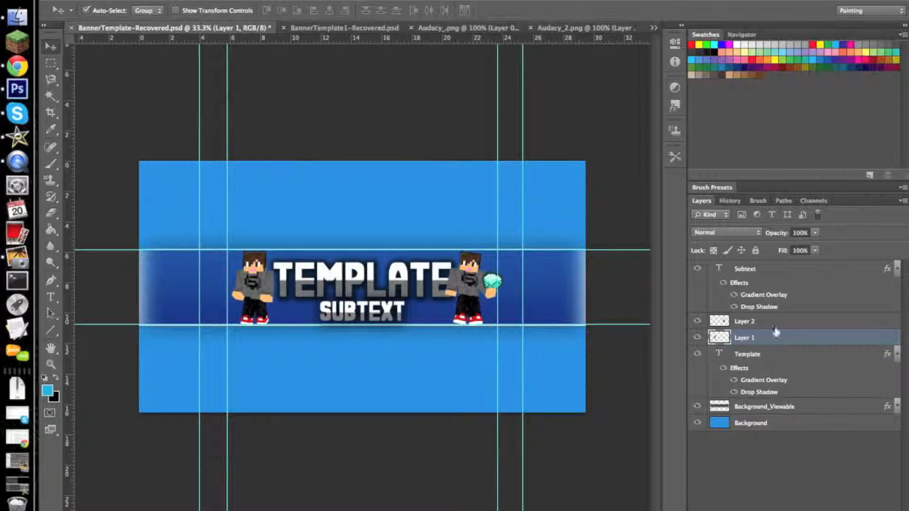
- Reorder Layer 1 and Layer 2 so both characters sit beneath the Template text layer and above Background_Viewable
{"action": "left_click_drag", "start_coordinate": [774, 340], "coordinate": [771, 393]}
{"action": "left_click_drag", "start_coordinate": [755, 327], "coordinate": [765, 311]}
{"action": "left_click_drag", "start_coordinate": [761, 371], "coordinate": [761, 402]}
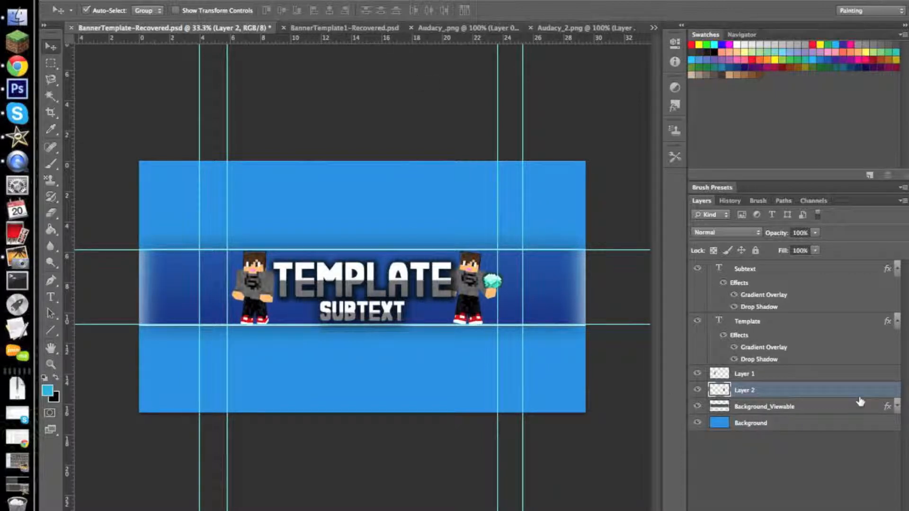
- Add a drop shadow to Layer 2 with a spread of 23% and a small size
{"action": "double_click", "coordinate": [816, 388]}
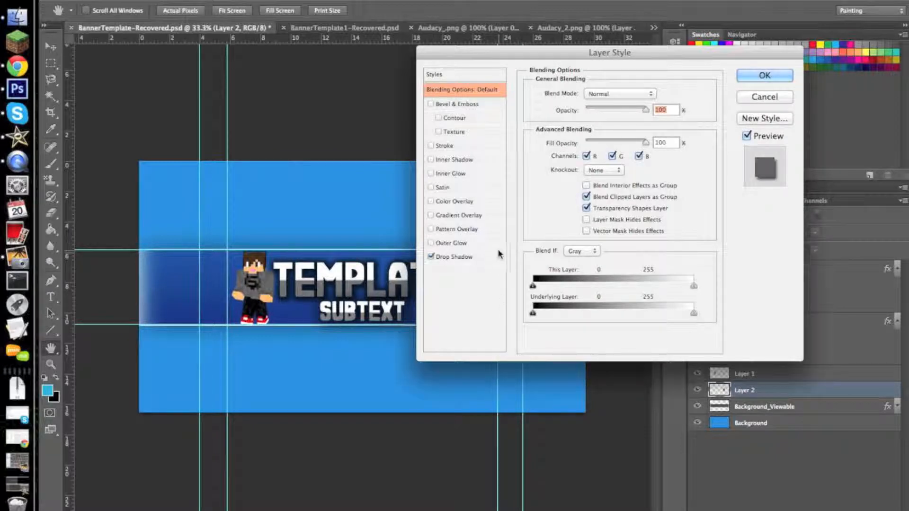
{"action": "left_click", "coordinate": [498, 256]}
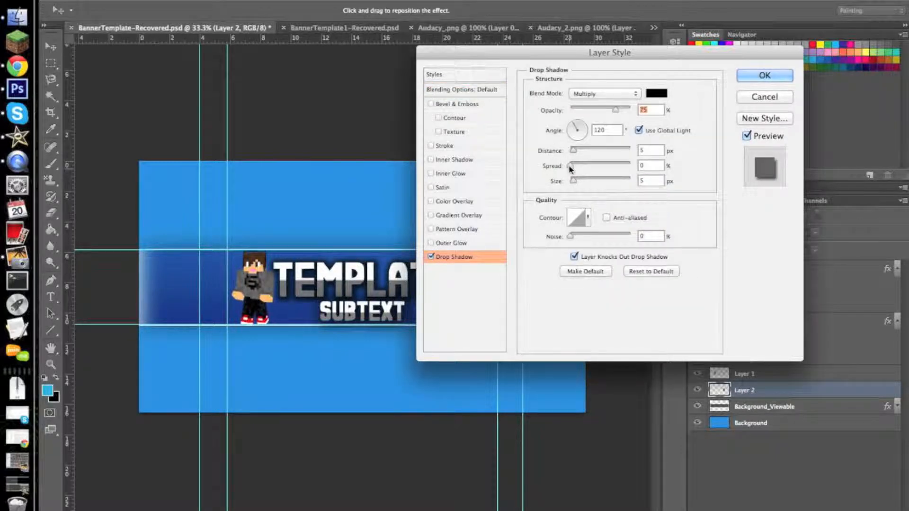
{"action": "mouse_move", "coordinate": [573, 181]}
{"action": "left_mouse_down"}
{"action": "mouse_move", "coordinate": [571, 166]}
{"action": "mouse_move", "coordinate": [583, 166]}
{"action": "left_mouse_up"}
{"action": "left_click_drag", "start_coordinate": [585, 53], "coordinate": [736, 59]}
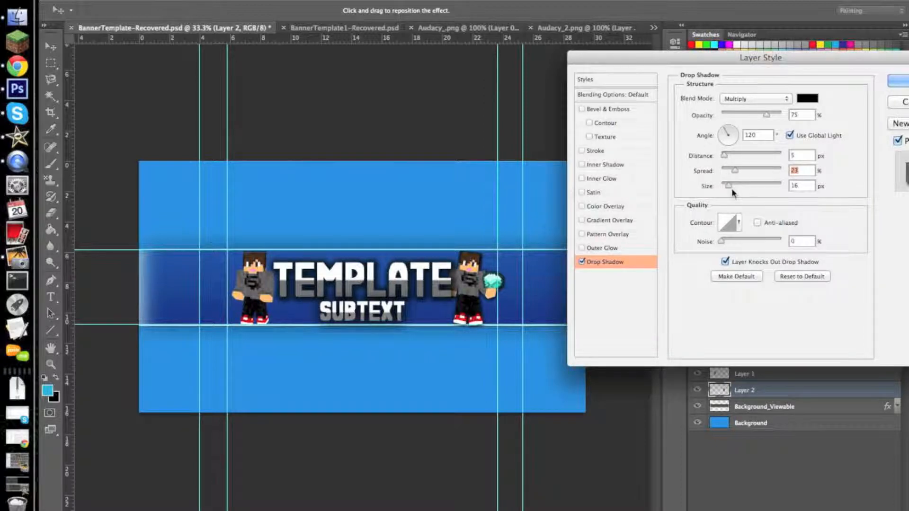
{"action": "left_click_drag", "start_coordinate": [729, 187], "coordinate": [726, 188]}
- Add an Inner Shadow with its default settings to Layer 2 and apply the layer style
{"action": "left_click", "coordinate": [610, 165]}
{"action": "left_click_drag", "start_coordinate": [766, 58], "coordinate": [645, 51]}
{"action": "left_click", "coordinate": [812, 81]}
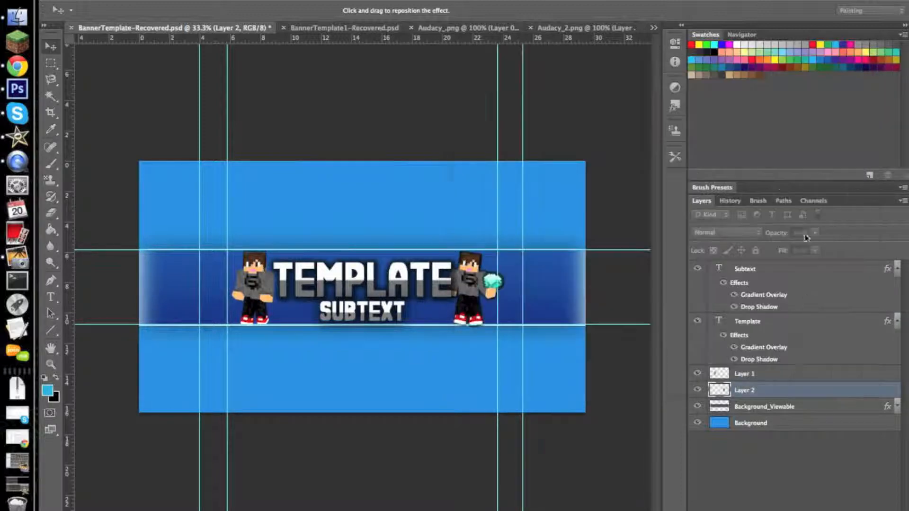
- Copy the layer style from Layer 2 and paste it onto Layer 1
{"action": "right_click", "coordinate": [807, 397]}
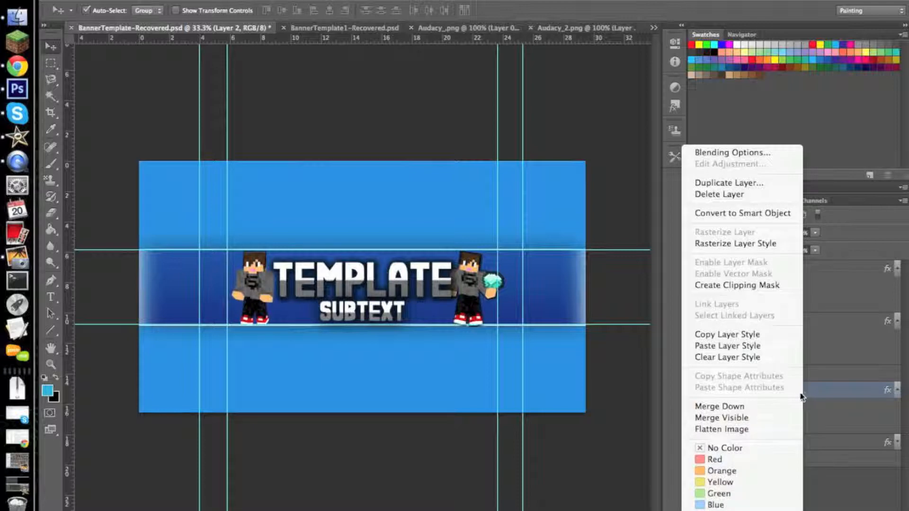
{"action": "left_click", "coordinate": [748, 334]}
{"action": "left_click", "coordinate": [770, 374]}
{"action": "right_click", "coordinate": [770, 374]}
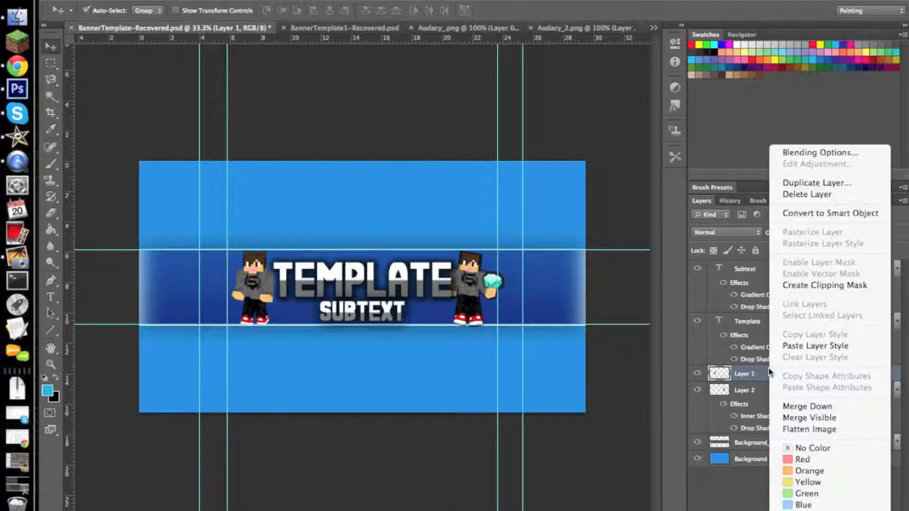
{"action": "left_click", "coordinate": [818, 347]}
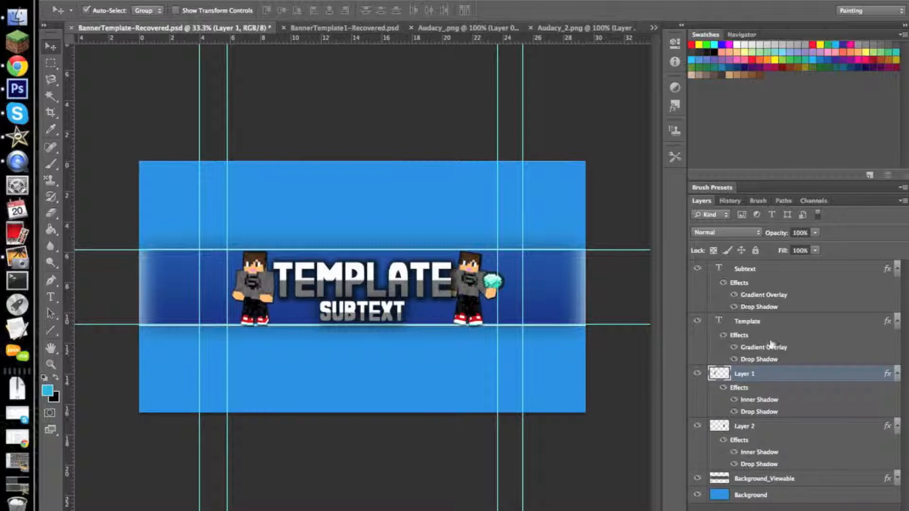
- Group the Subtext and Template text layers and rename the group Text
{"action": "left_click", "coordinate": [777, 275]}
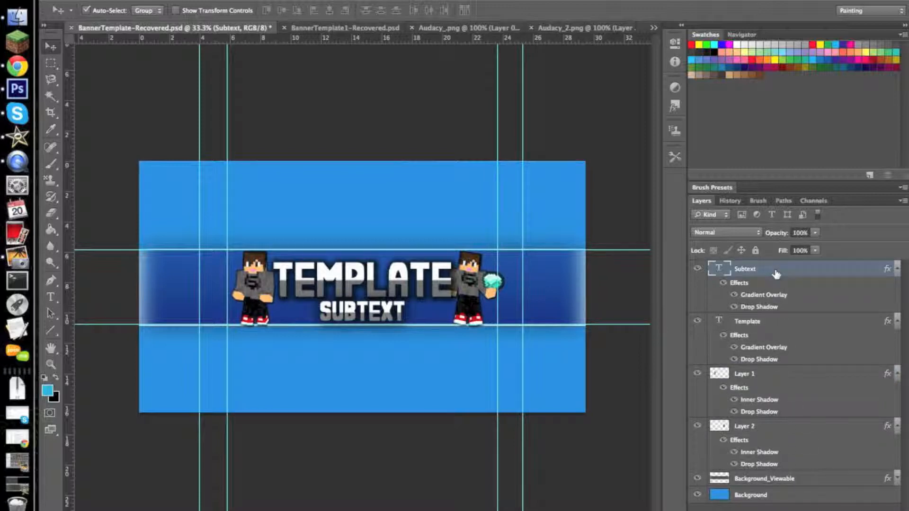
{"action": "left_click", "coordinate": [784, 326], "text": "shift"}
{"action": "left_click_drag", "start_coordinate": [786, 275], "coordinate": [797, 509]}
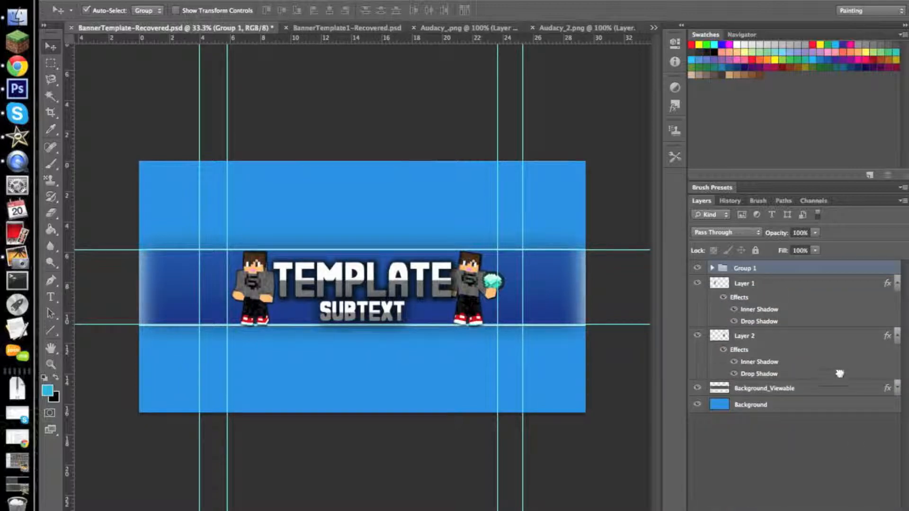
{"action": "double_click", "coordinate": [744, 268]}
{"action": "type", "text": "Text"}
{"action": "key", "text": "Return"}
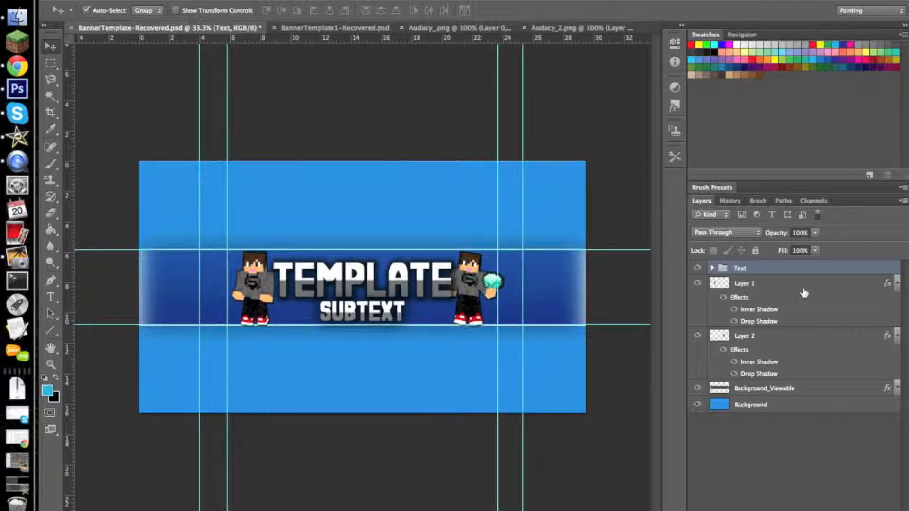
- Duplicate the Text group and hide the layer effects on both Subtext and Template inside the copy
{"action": "right_click", "coordinate": [811, 273]}
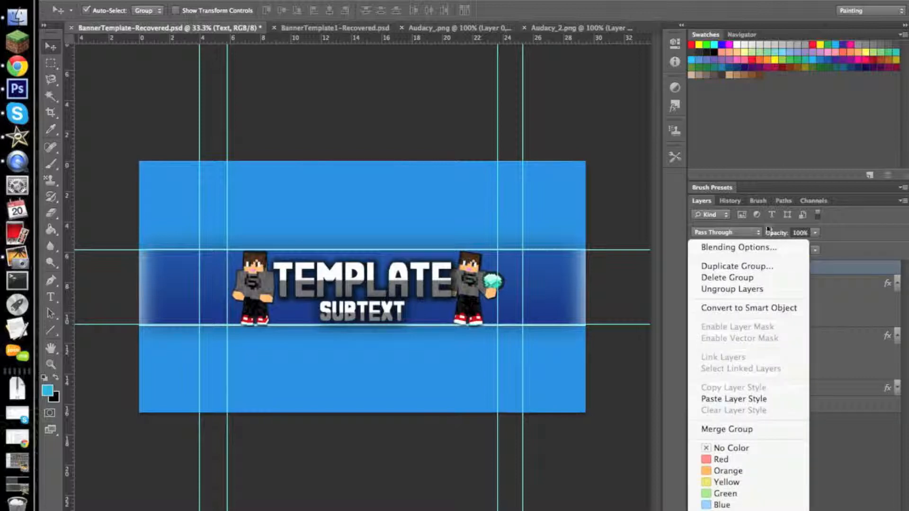
{"action": "left_click", "coordinate": [768, 264]}
{"action": "left_click", "coordinate": [537, 157]}
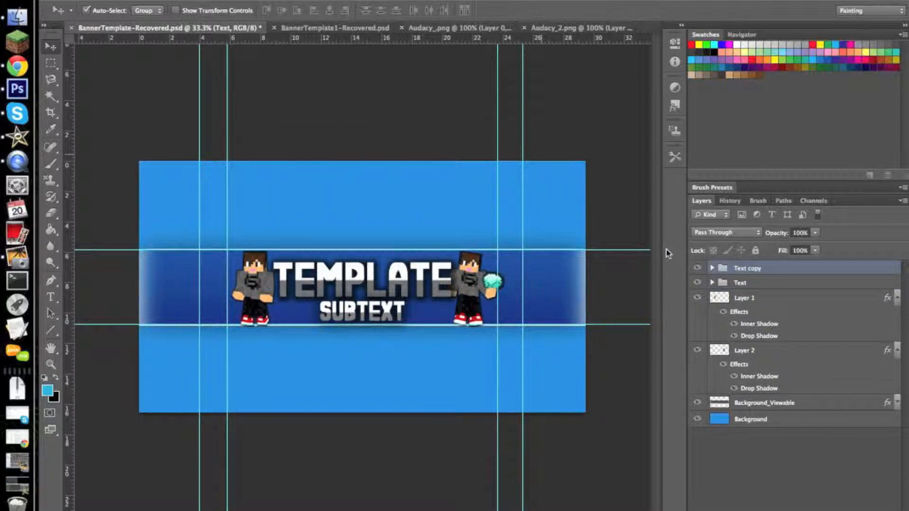
{"action": "left_click", "coordinate": [712, 269]}
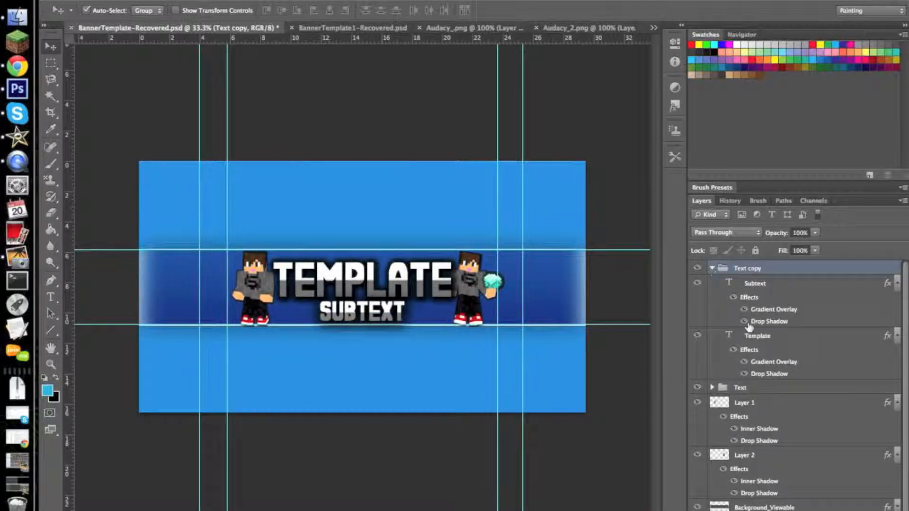
{"action": "left_click", "coordinate": [733, 297]}
{"action": "left_click", "coordinate": [733, 350]}
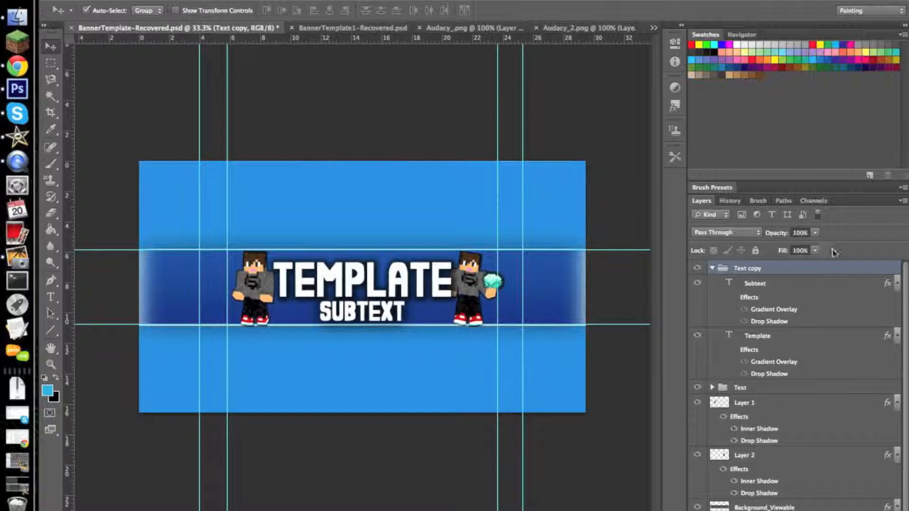
- Rasterize the Subtext layer in the Text copy group and apply a Motion Blur with angle 0° and distance 1844 pixels
{"action": "left_click", "coordinate": [821, 284]}
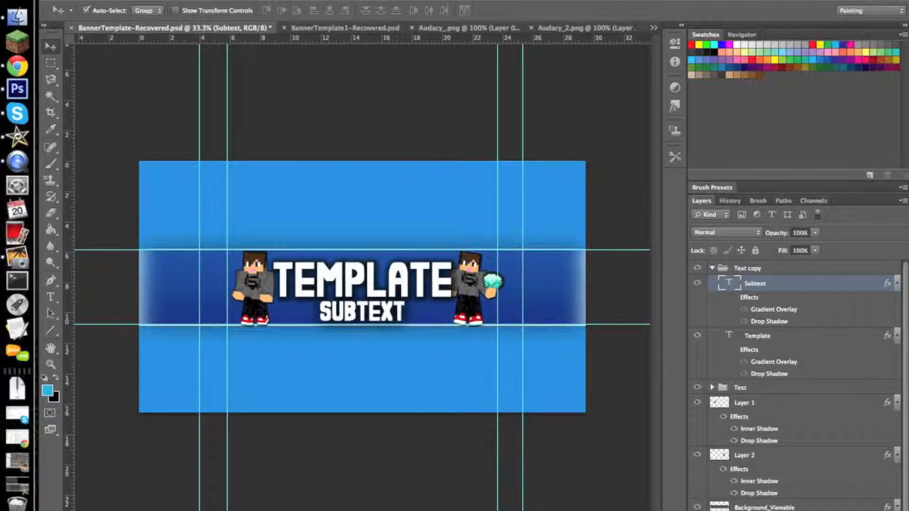
{"action": "left_click", "coordinate": [297, 0]}
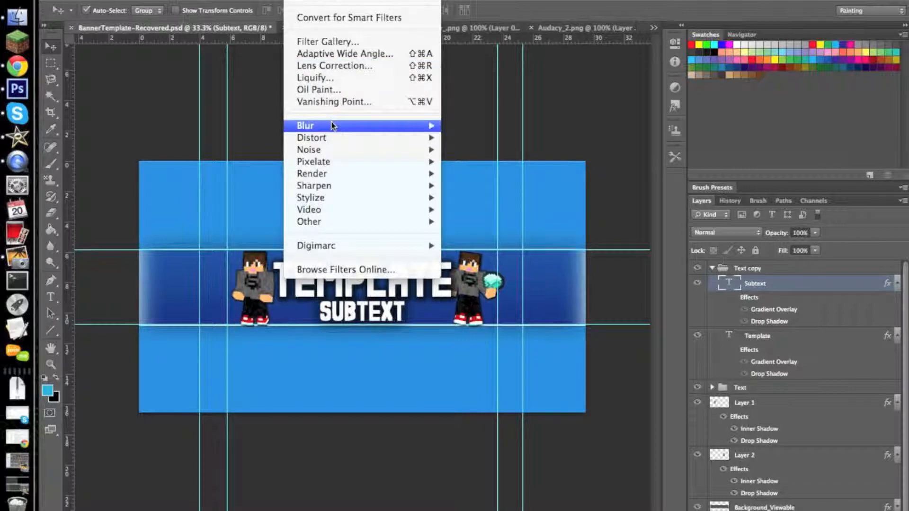
{"action": "mouse_move", "coordinate": [395, 125]}
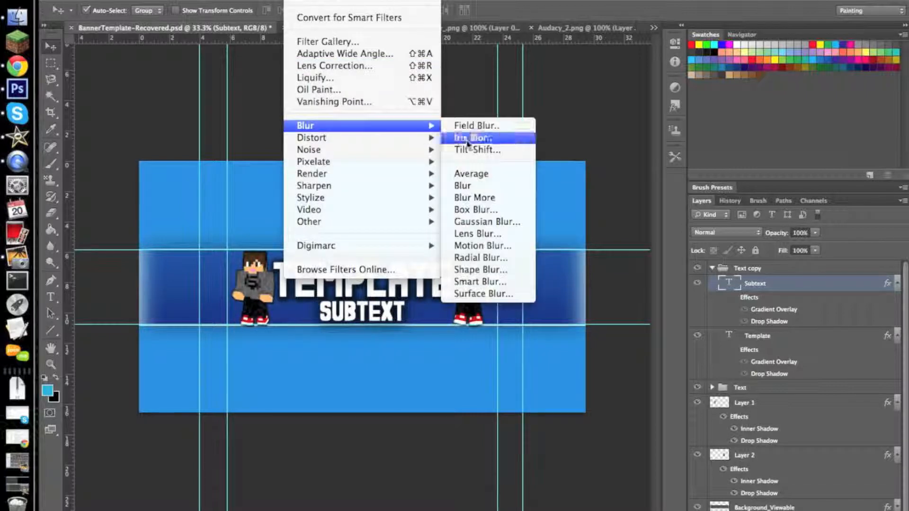
{"action": "left_click", "coordinate": [488, 245]}
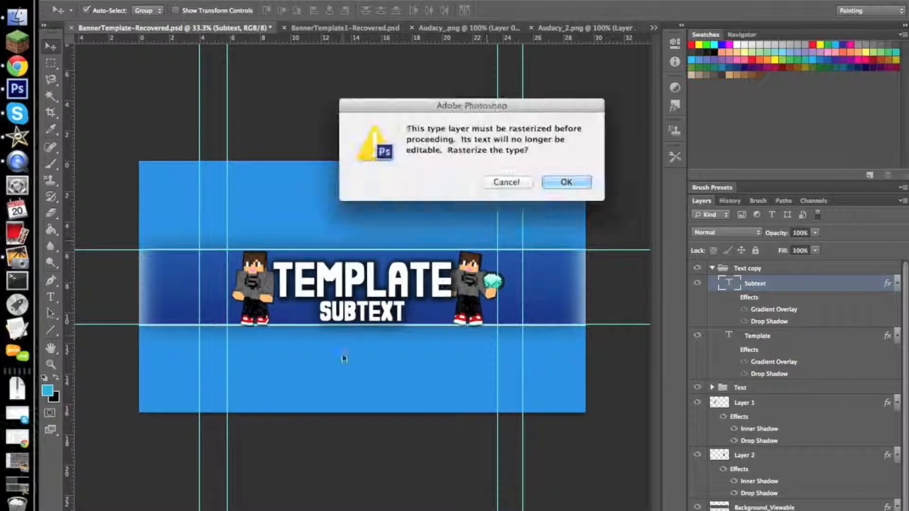
{"action": "left_click", "coordinate": [574, 183]}
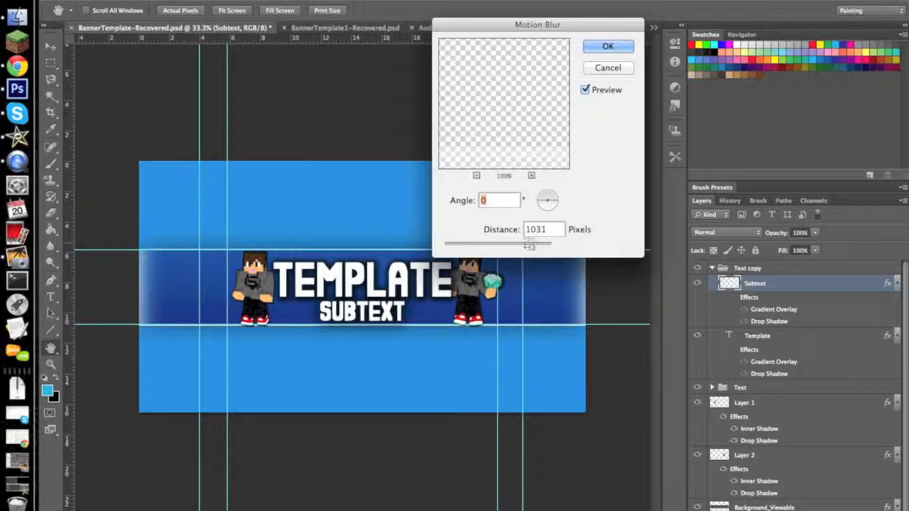
{"action": "left_click_drag", "start_coordinate": [532, 246], "coordinate": [553, 244]}
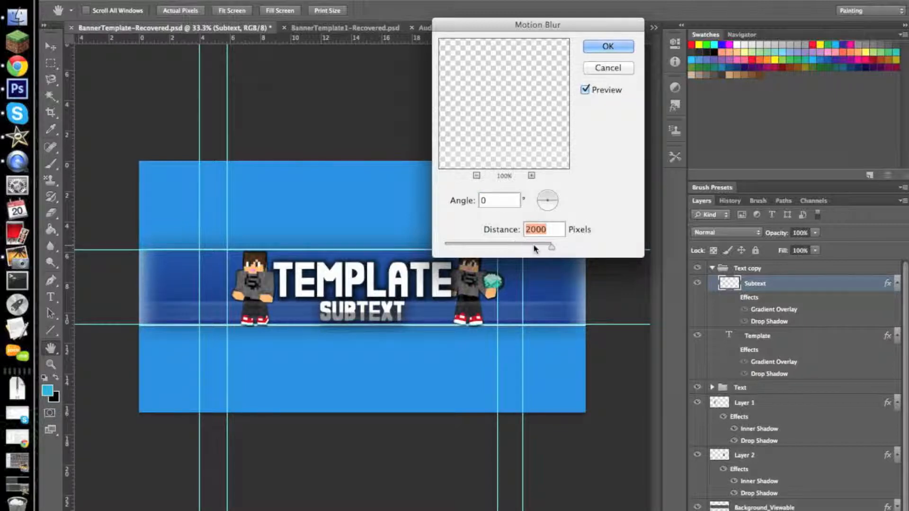
{"action": "left_click_drag", "start_coordinate": [555, 251], "coordinate": [549, 251]}
{"action": "left_click", "coordinate": [608, 46]}
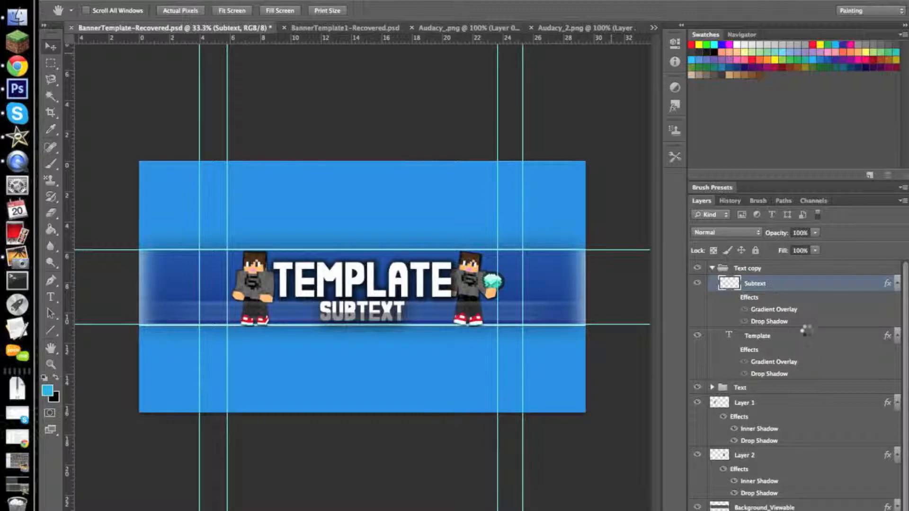
- Rasterize the Template layer in the Text copy group and apply a Motion Blur with angle 0° and distance 1031 pixels
{"action": "left_click", "coordinate": [820, 338]}
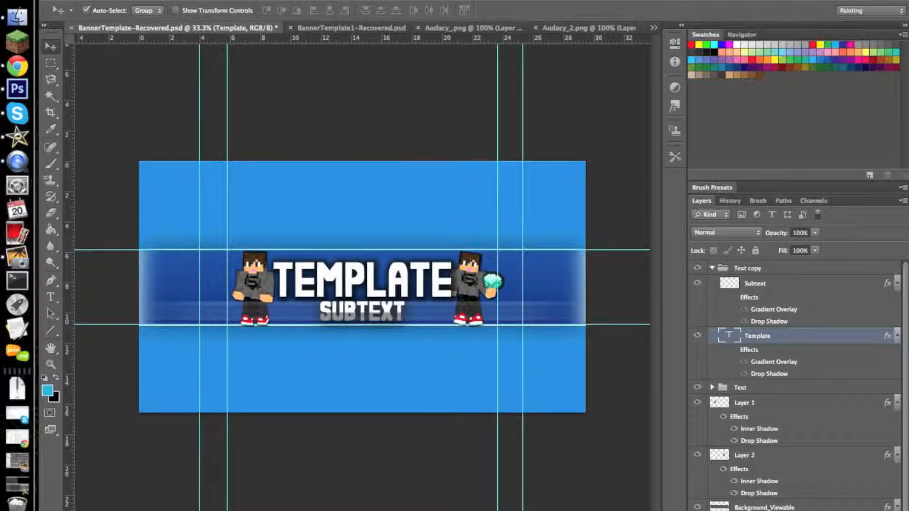
{"action": "left_click", "coordinate": [296, 0]}
{"action": "mouse_move", "coordinate": [351, 126]}
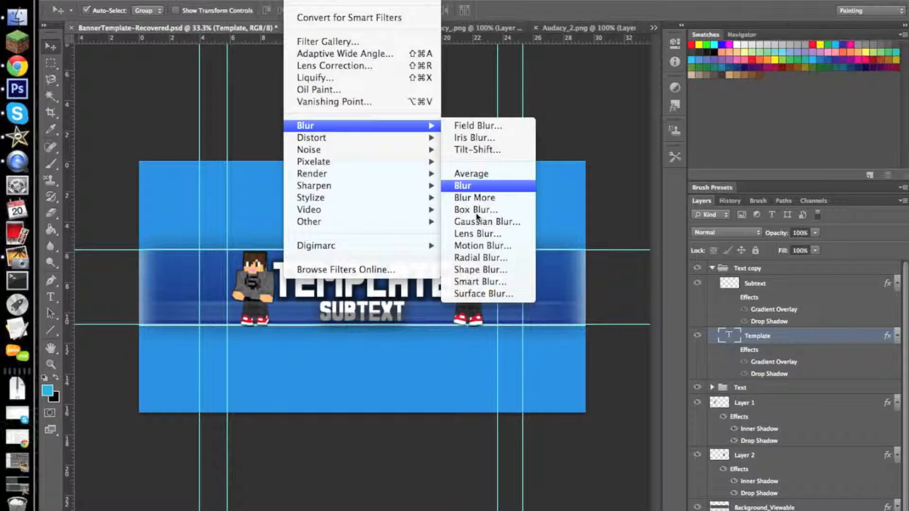
{"action": "left_click", "coordinate": [475, 245]}
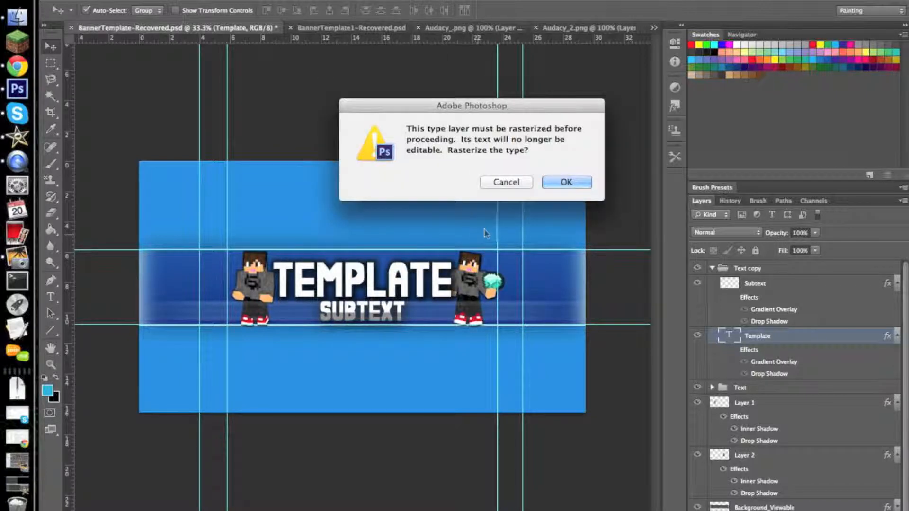
{"action": "left_click", "coordinate": [553, 179]}
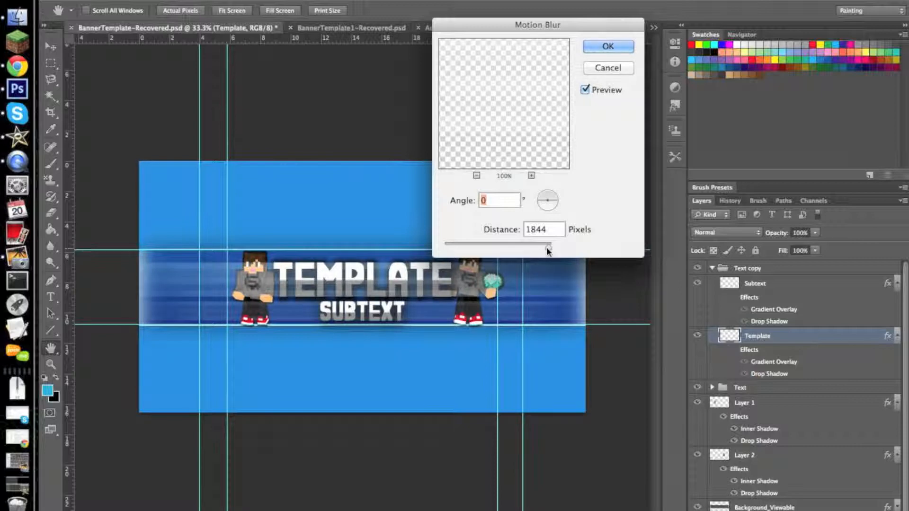
{"action": "left_click_drag", "start_coordinate": [541, 251], "coordinate": [537, 250]}
{"action": "left_click_drag", "start_coordinate": [539, 250], "coordinate": [533, 250]}
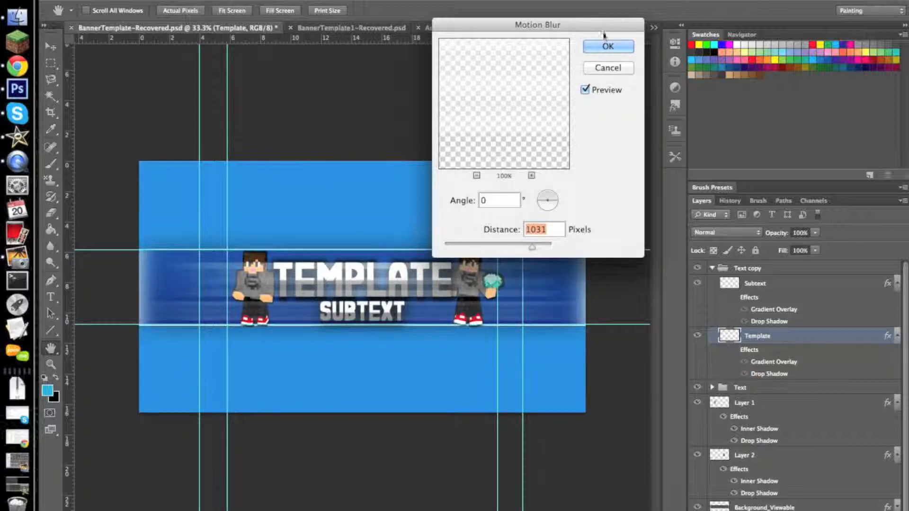
{"action": "left_click", "coordinate": [594, 45]}
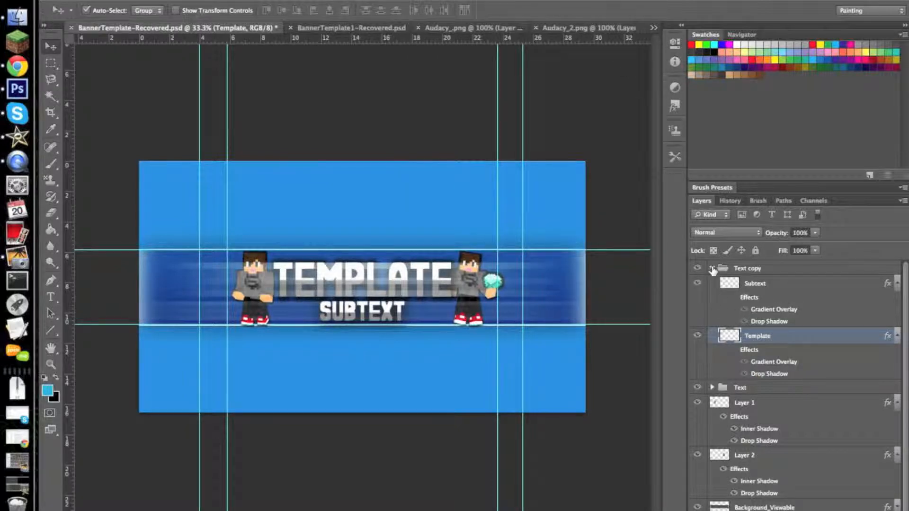
- Collapse the Text copy group and move it beneath Layer 2, directly above Background_Viewable
{"action": "left_click", "coordinate": [713, 268]}
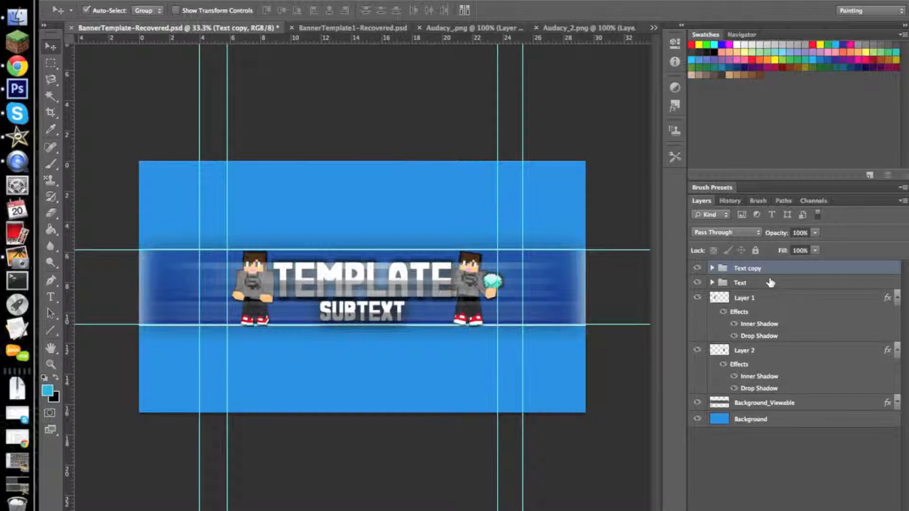
{"action": "left_click", "coordinate": [769, 282]}
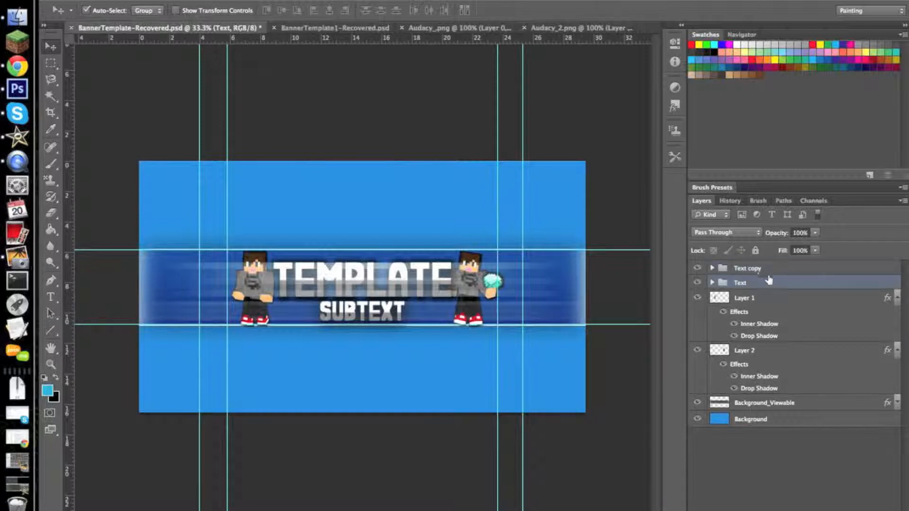
{"action": "left_click_drag", "start_coordinate": [777, 270], "coordinate": [776, 393]}
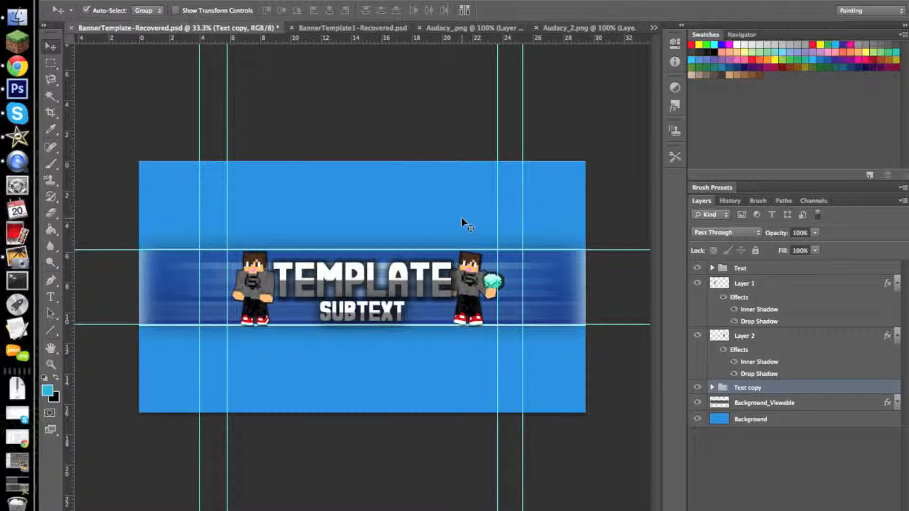
- Look at the finished example banner in BannerTemplate1-Recovered.psd for comparison and return to BannerTemplate-Recovered.psd
{"action": "left_click", "coordinate": [320, 29]}
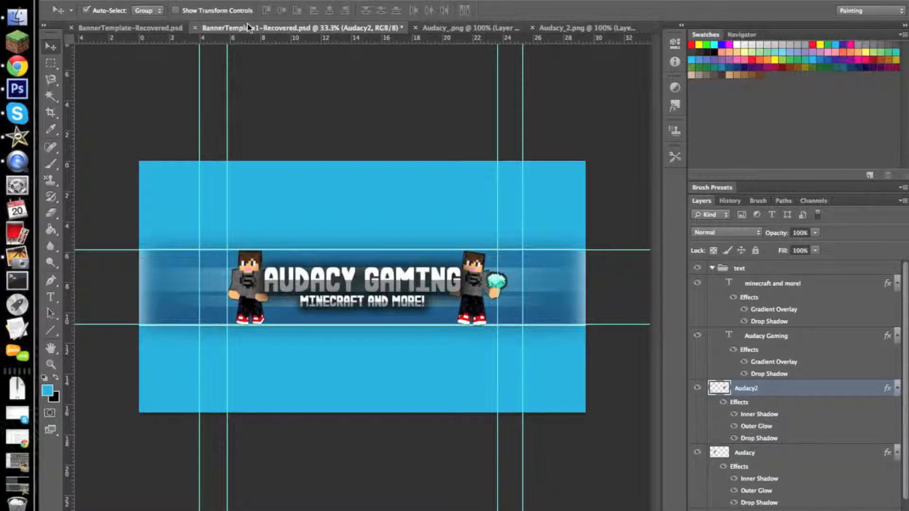
{"action": "left_click", "coordinate": [137, 29]}
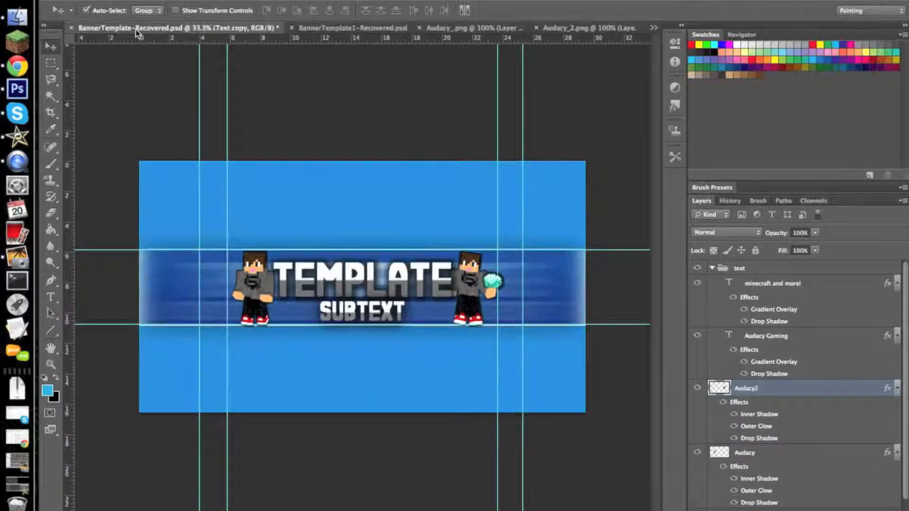